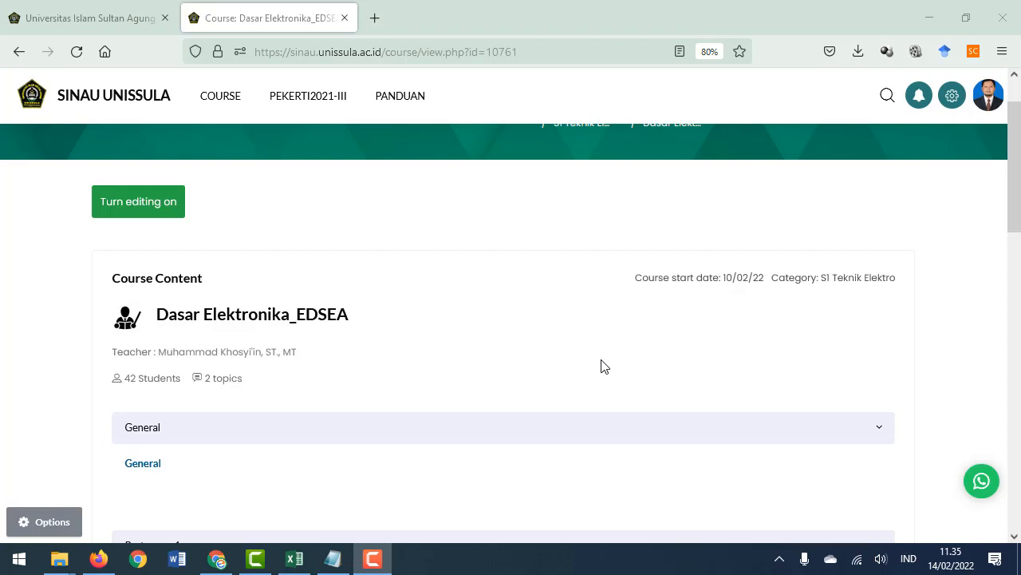
Turn on editing mode for the Dasar Elektronika_EDSEA course
scroll(604, 366, up, 1)
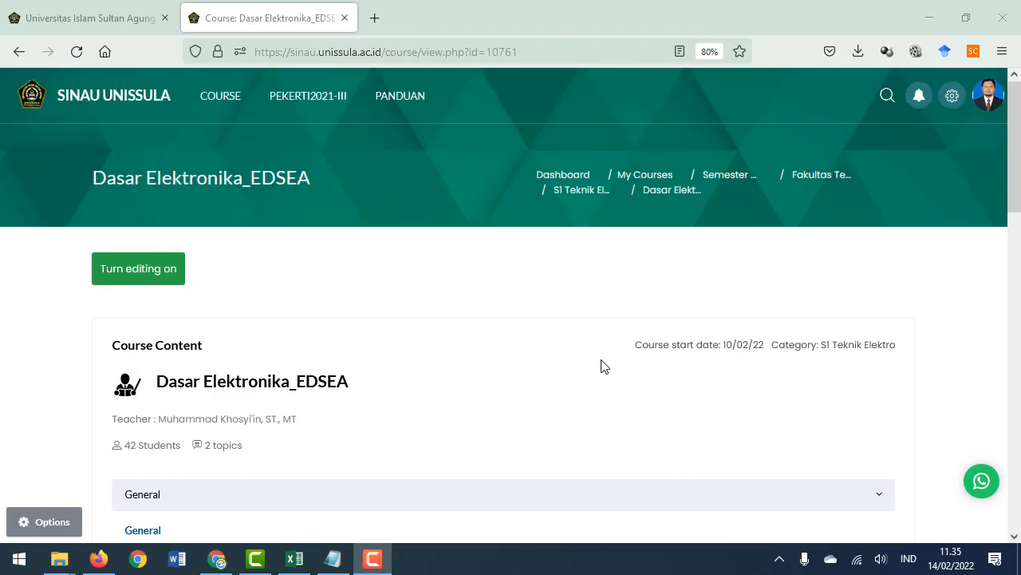
scroll(570, 366, down, 2)
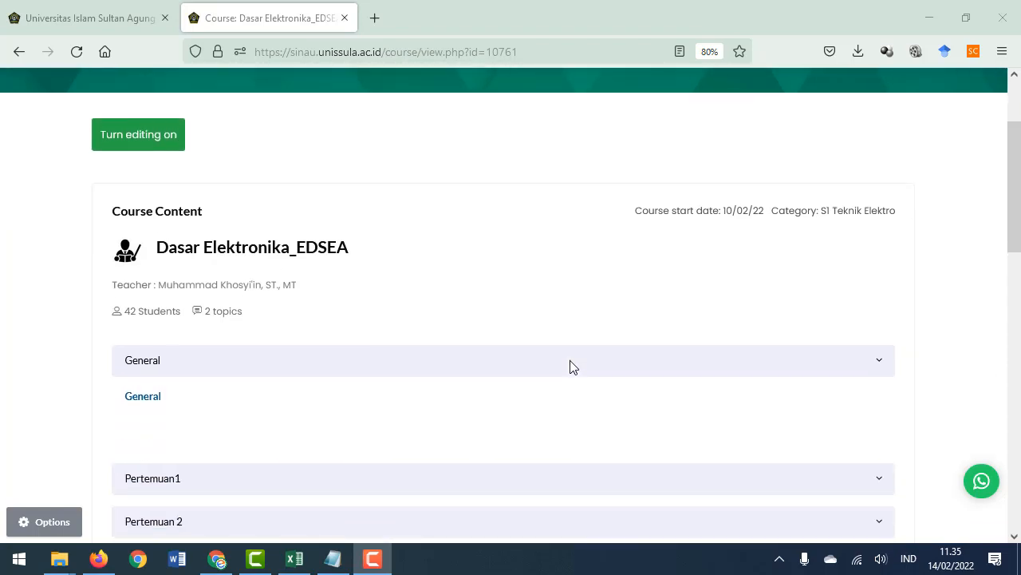
scroll(556, 367, up, 2)
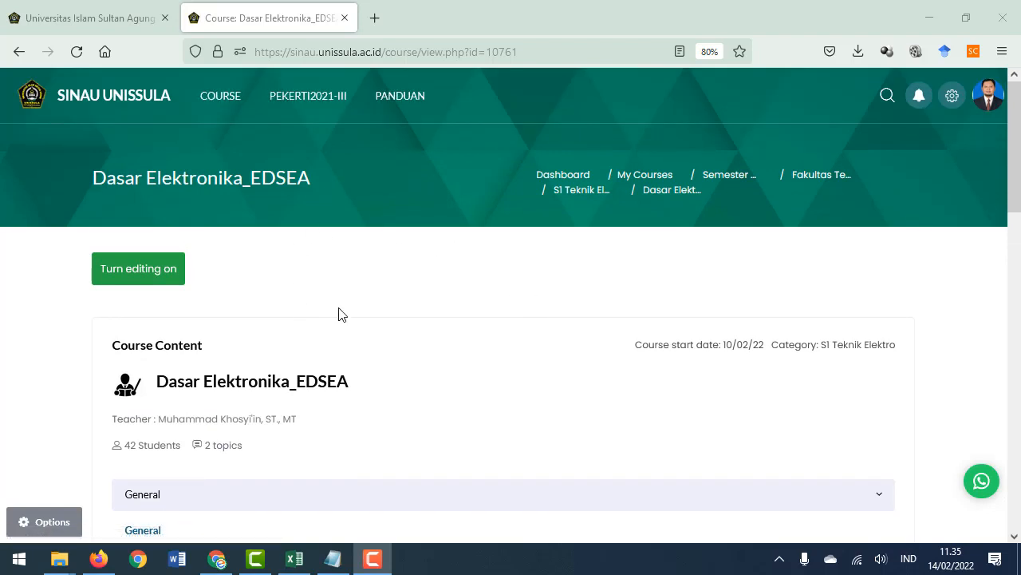
click(158, 285)
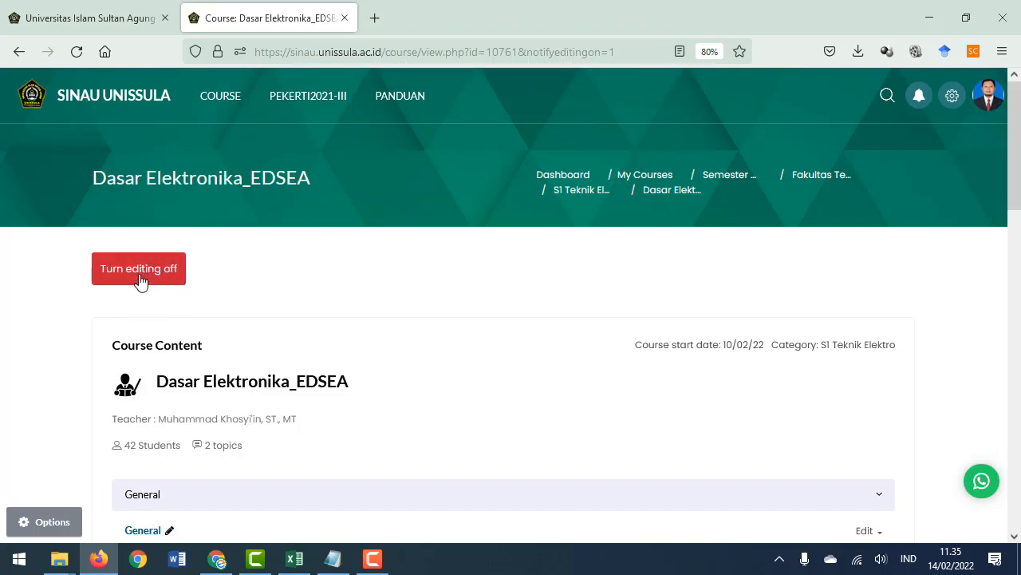
Open the edit form for the course's General section
scroll(471, 324, down, 5)
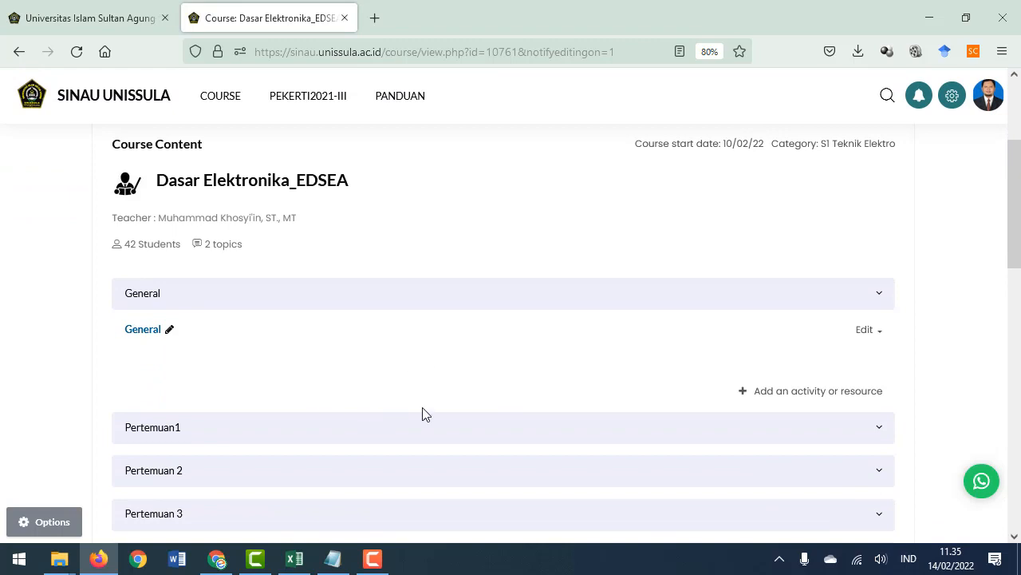
scroll(404, 388, down, 1)
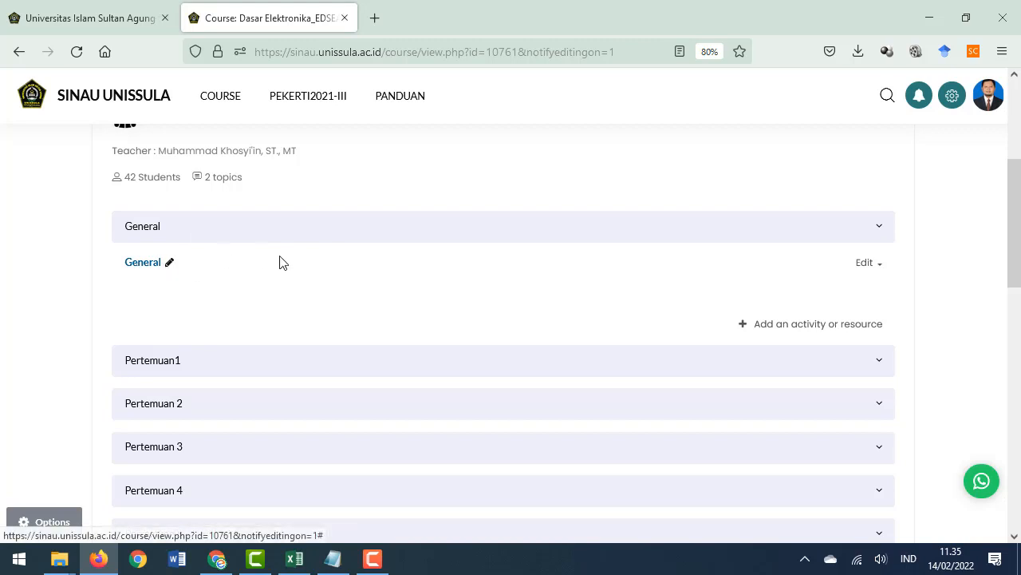
click(877, 264)
click(677, 287)
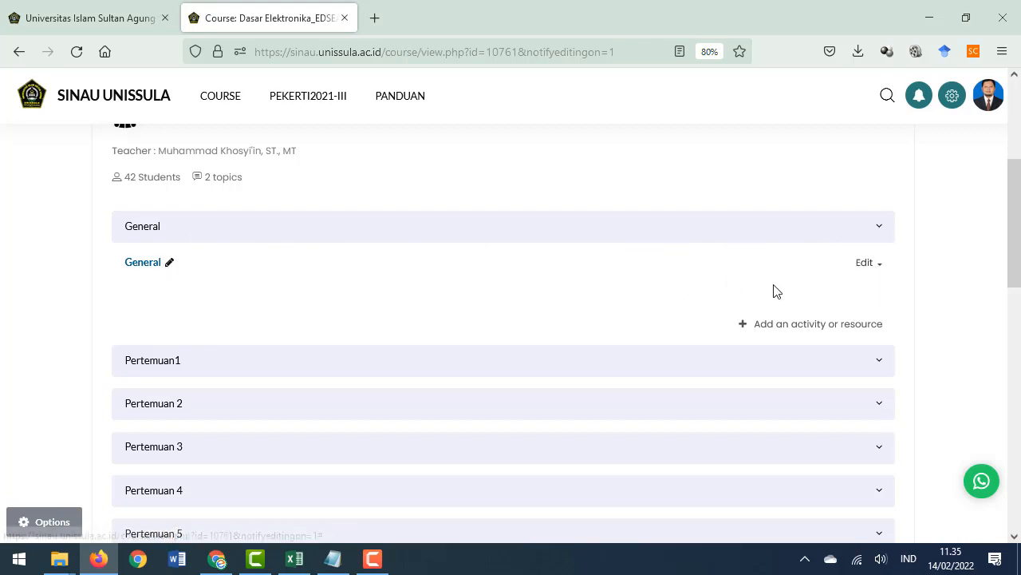
click(868, 266)
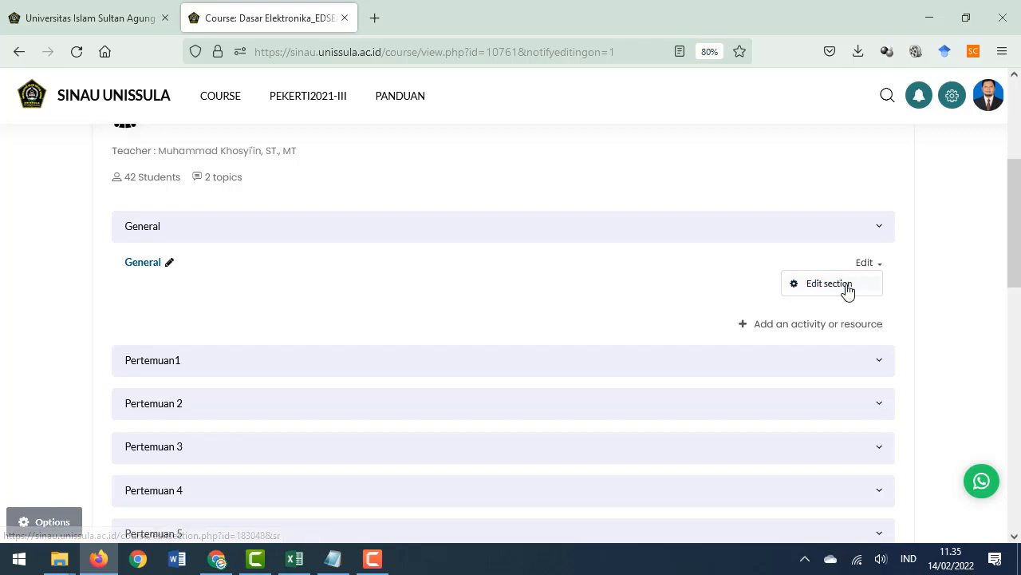
click(846, 289)
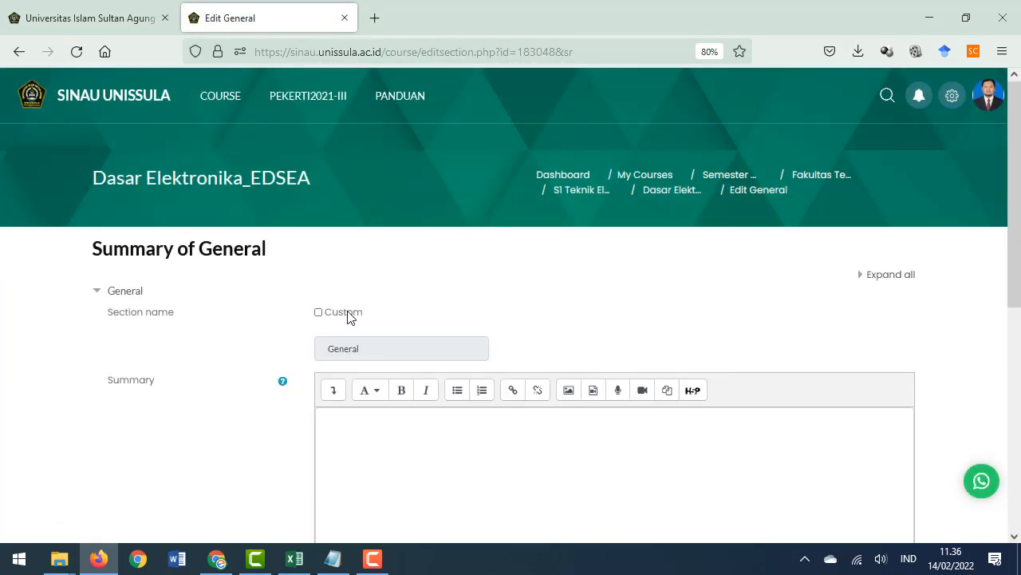
Enable a custom section name and rename the section to Deskripsi Mata Kuliah
scroll(383, 343, down, 1)
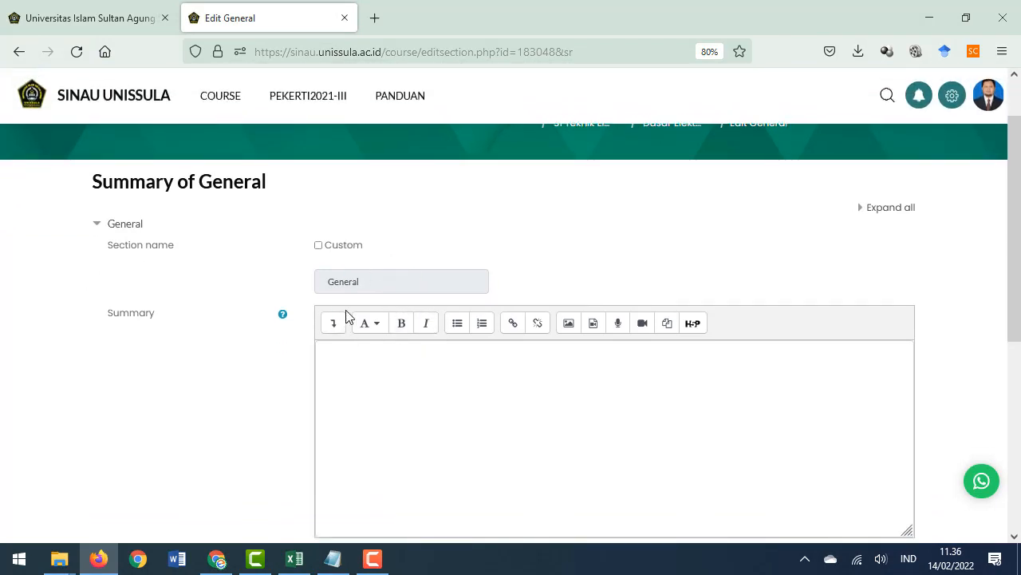
click(320, 247)
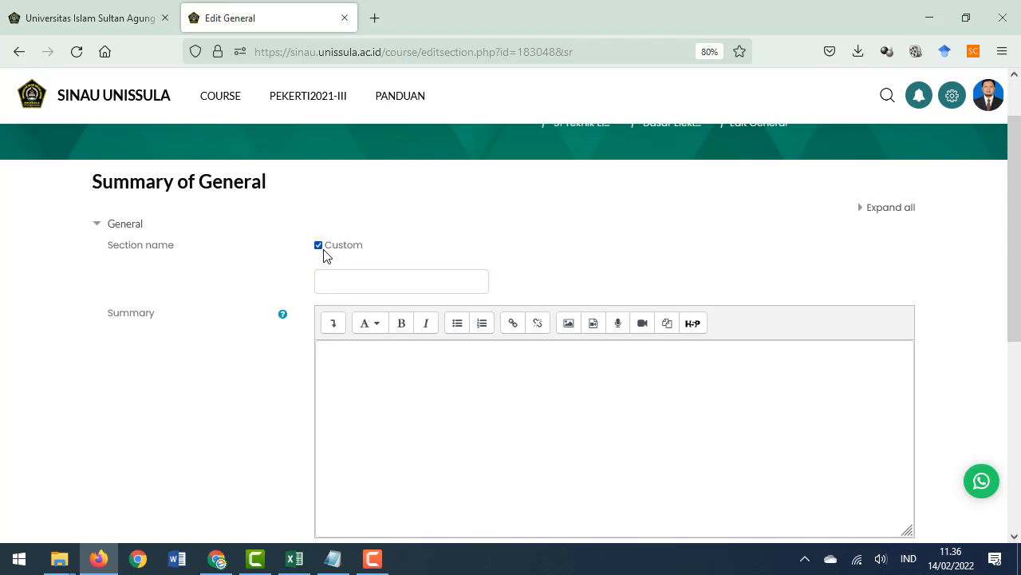
click(351, 281)
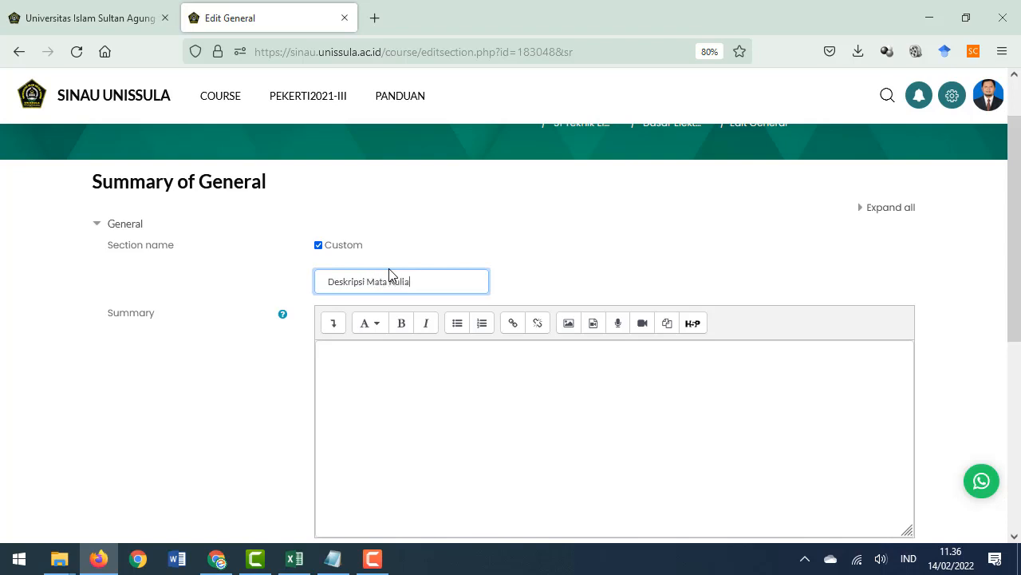
Enter the summary 'Mata Kuliah Dasar Elektronika adalah' and save the section changes
click(434, 414)
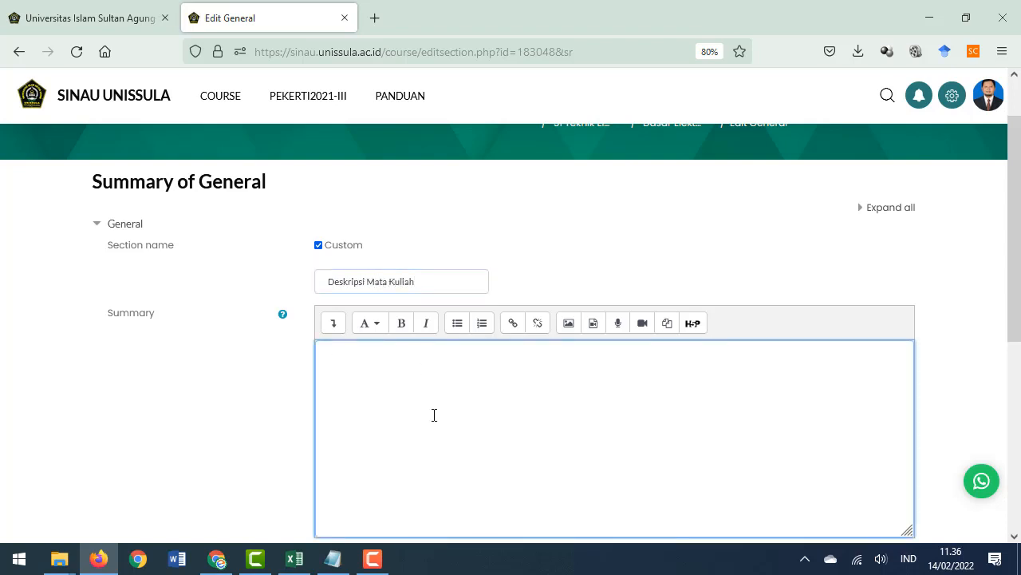
text(Mata Kuliah Dasar Elektronika adalah)
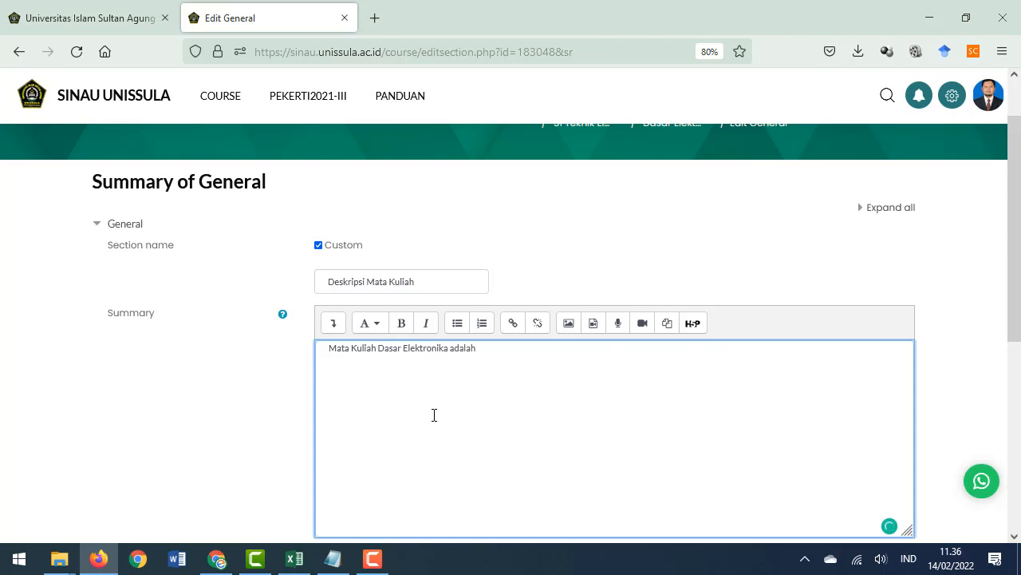
scroll(519, 399, down, 3)
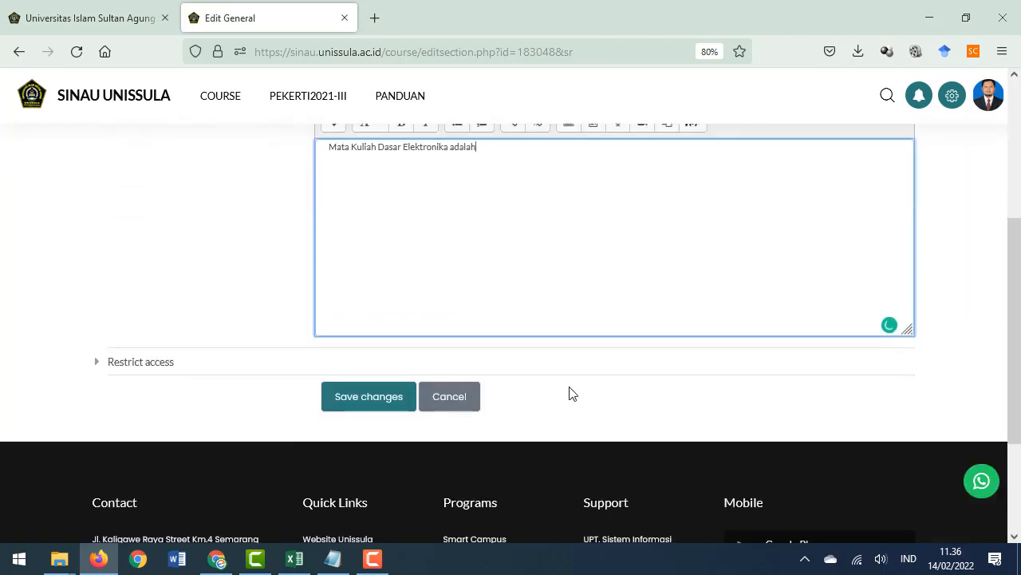
click(409, 391)
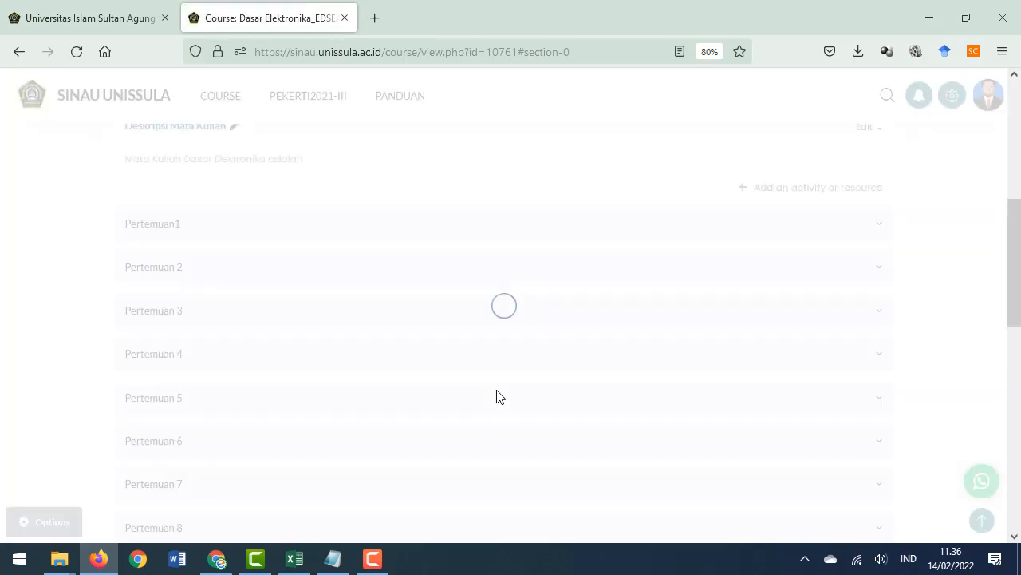
Add a File resource named 'RPS Mata Kuliah Dasar Elektronika' to the Deskripsi Mata Kuliah section
scroll(455, 365, up, 1)
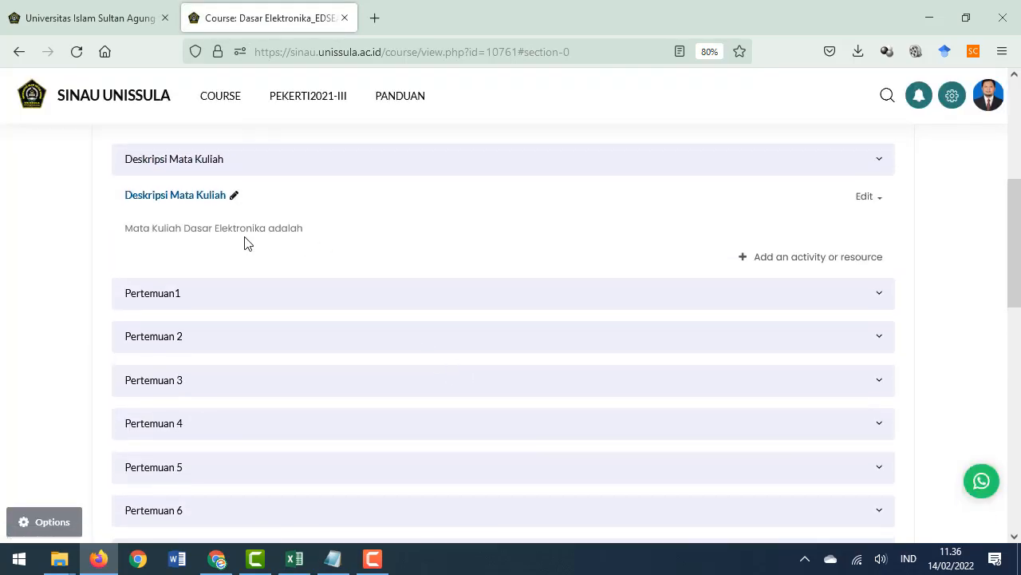
scroll(245, 243, up, 1)
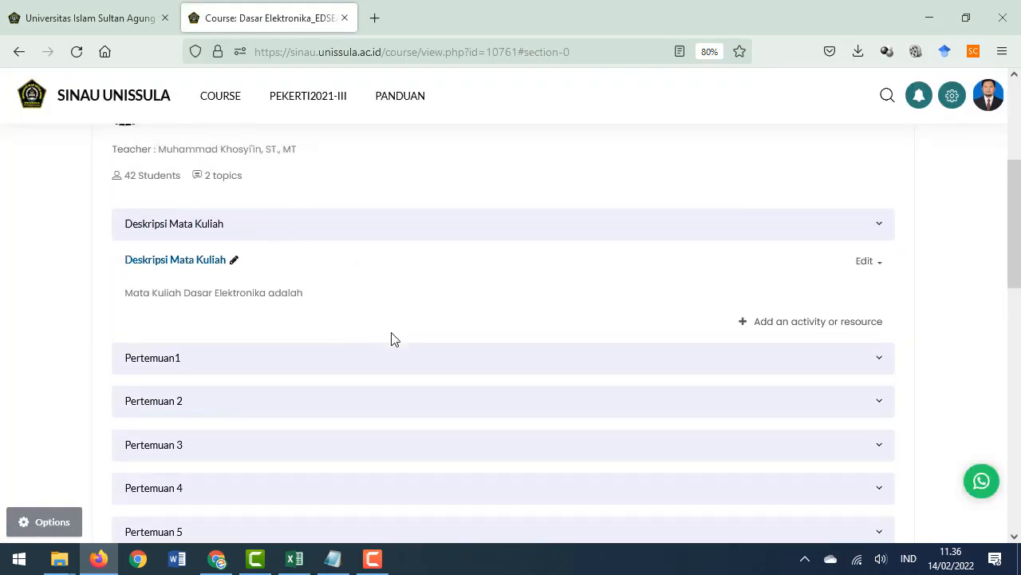
click(744, 326)
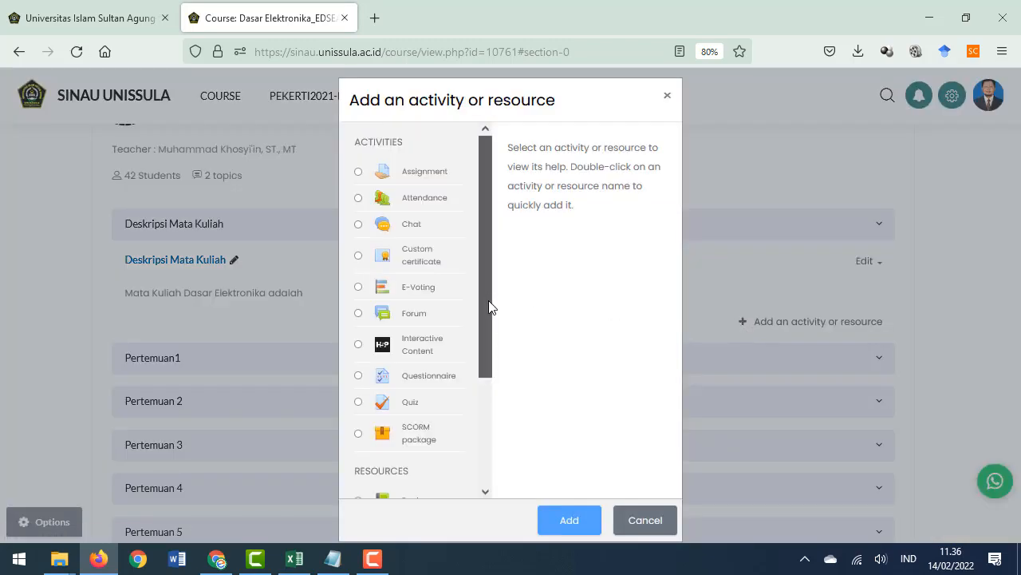
scroll(489, 308, down, 3)
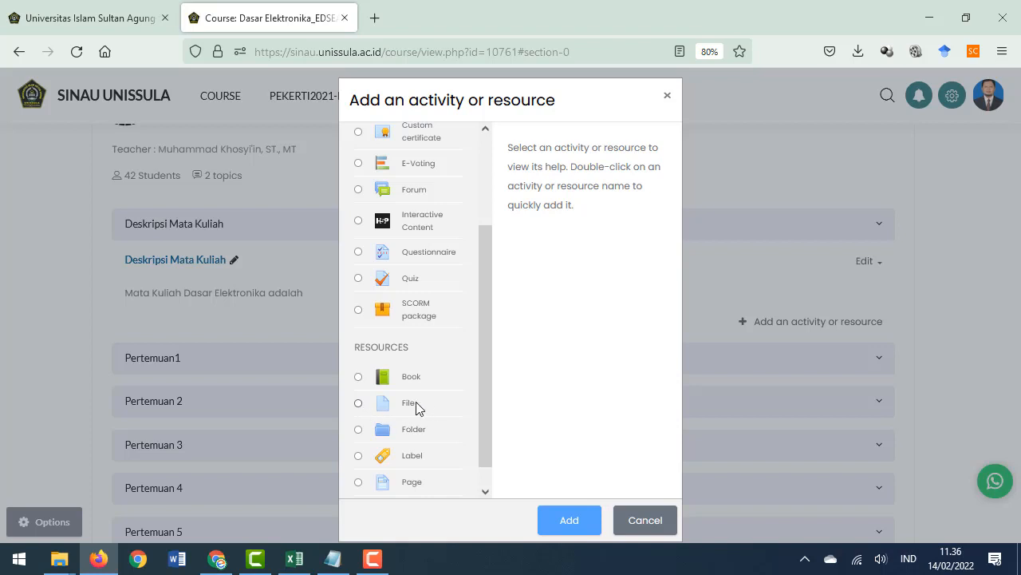
click(406, 404)
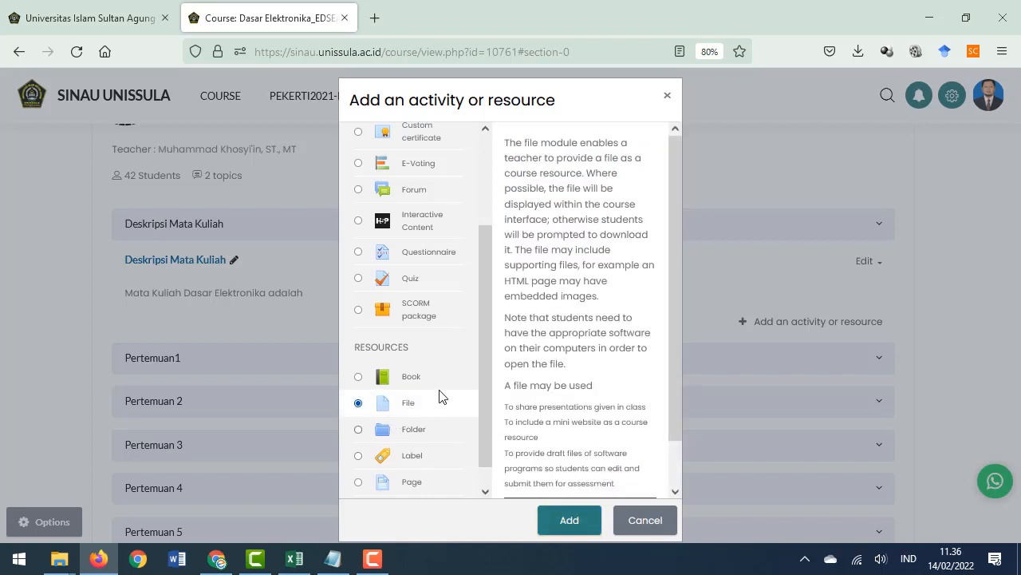
click(561, 526)
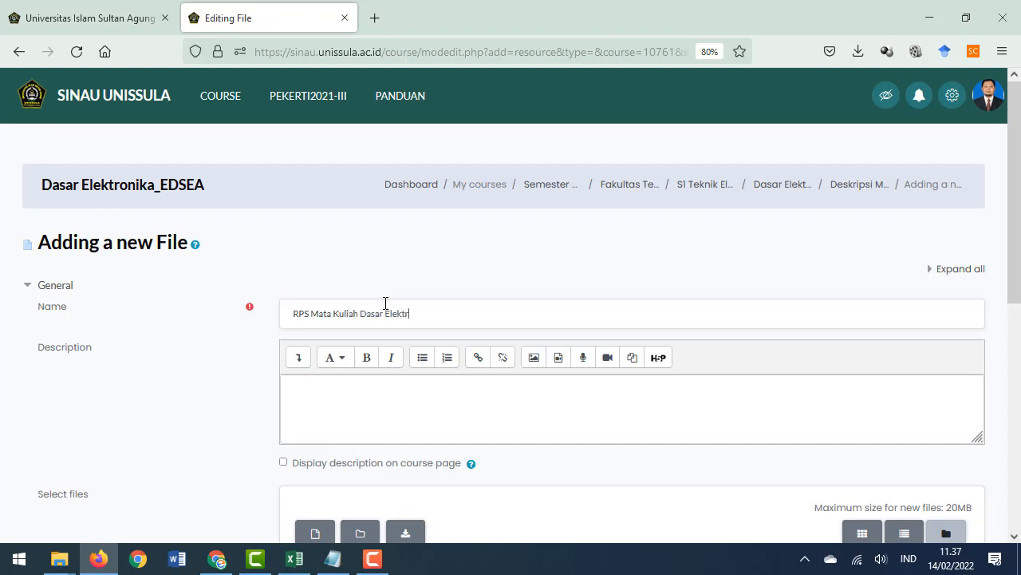
Upload RPS Dasar Elektronika Format 2021.pdf from the DASAR ELEKTRONIKA folder as the resource's file
scroll(503, 330, down, 4)
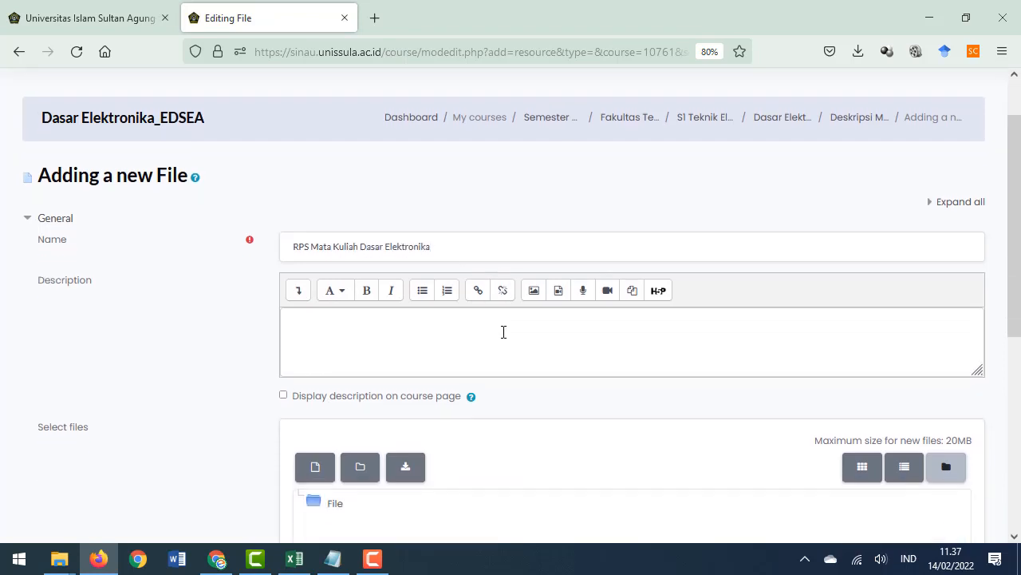
scroll(601, 336, down, 1)
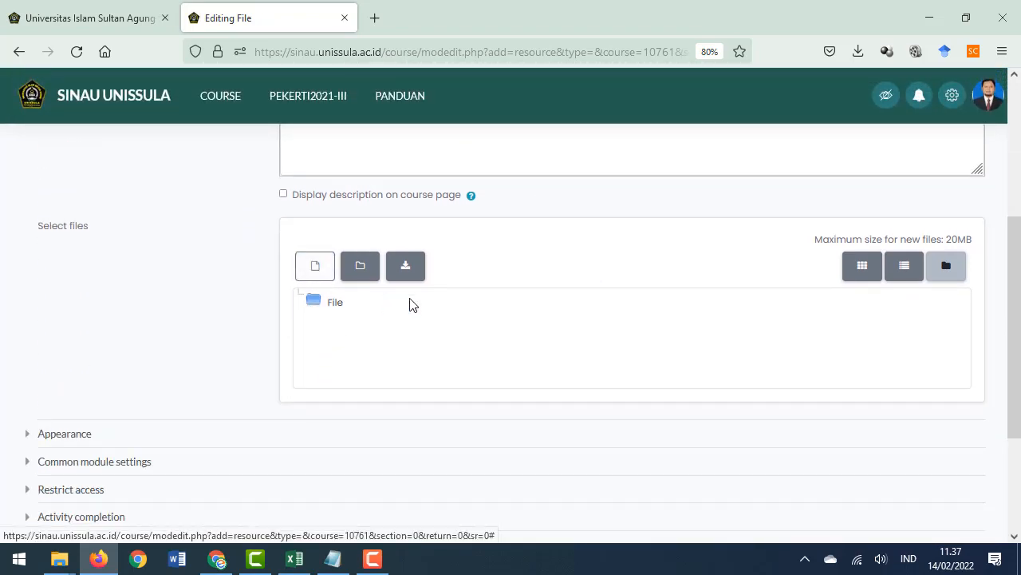
click(318, 277)
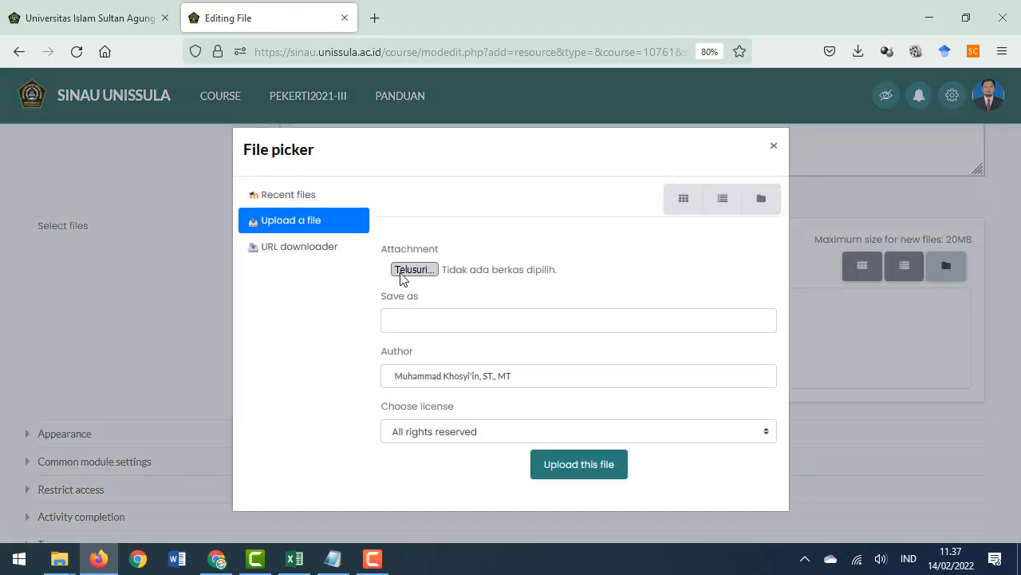
click(401, 270)
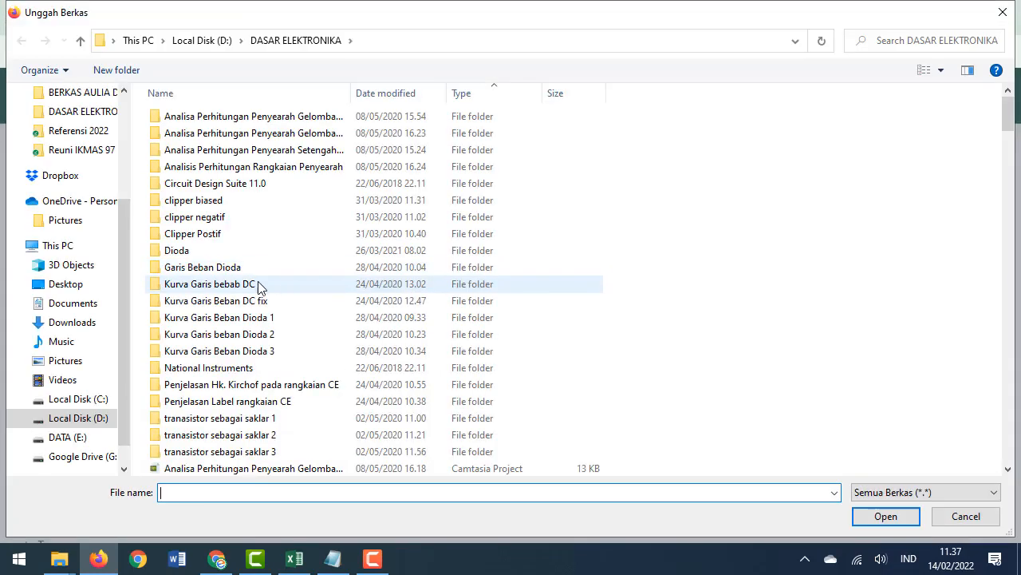
scroll(342, 311, down, 4)
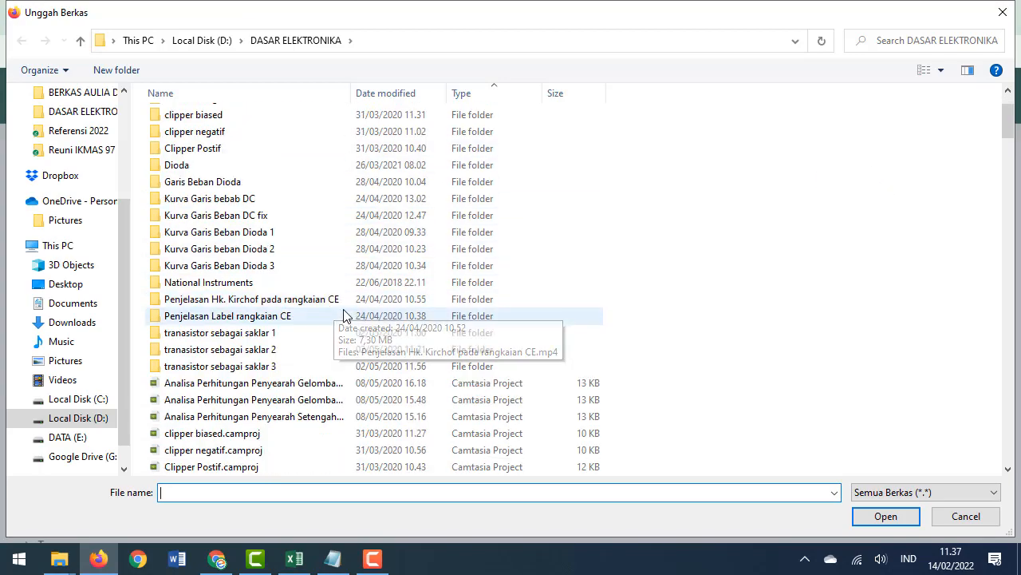
scroll(429, 332, down, 15)
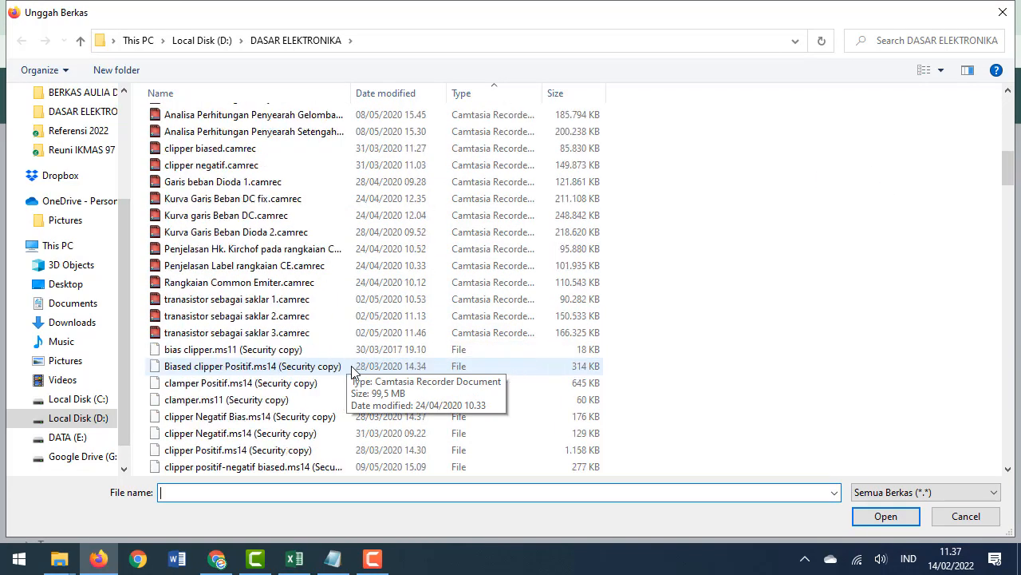
scroll(373, 367, down, 12)
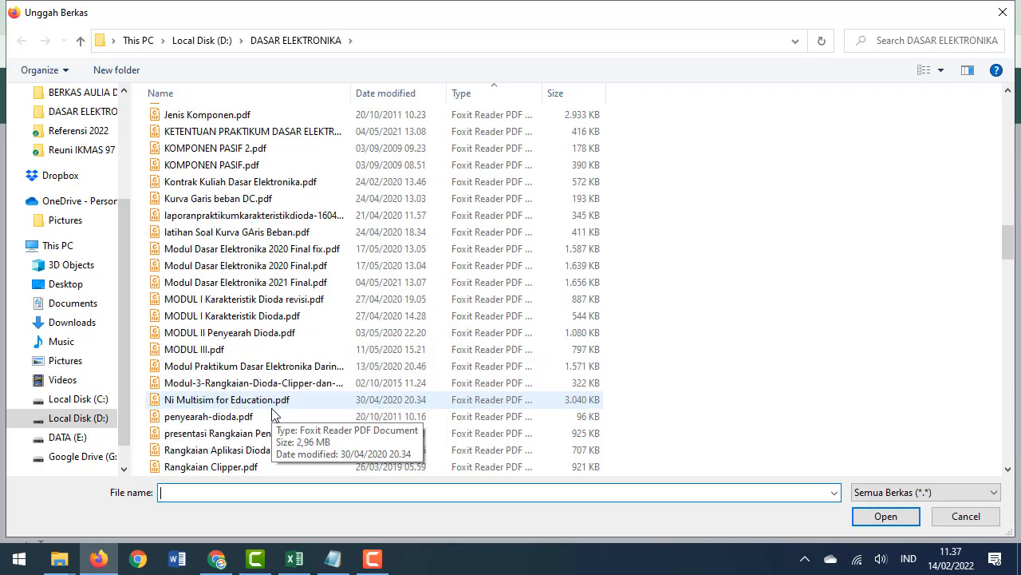
click(231, 435)
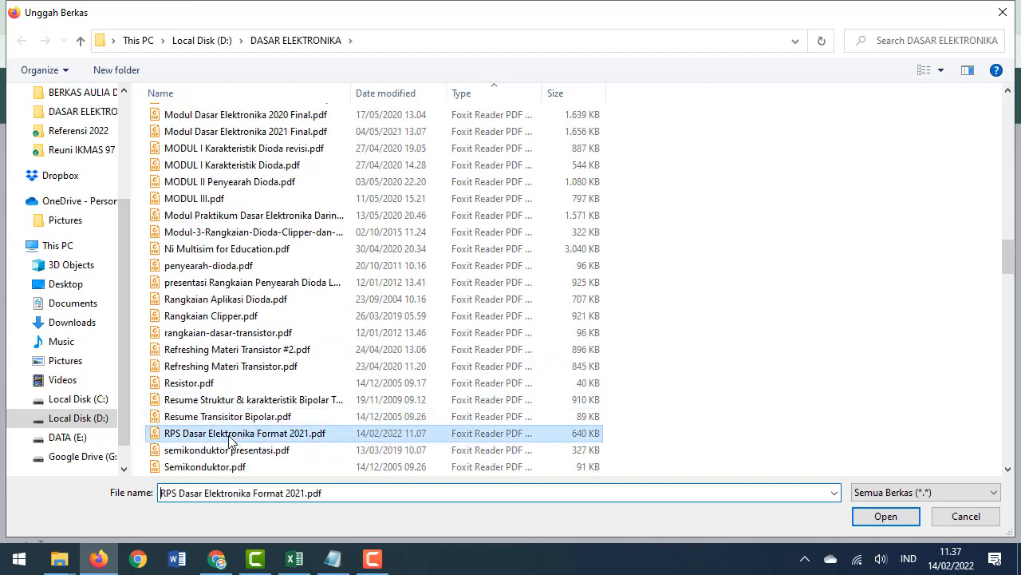
click(884, 516)
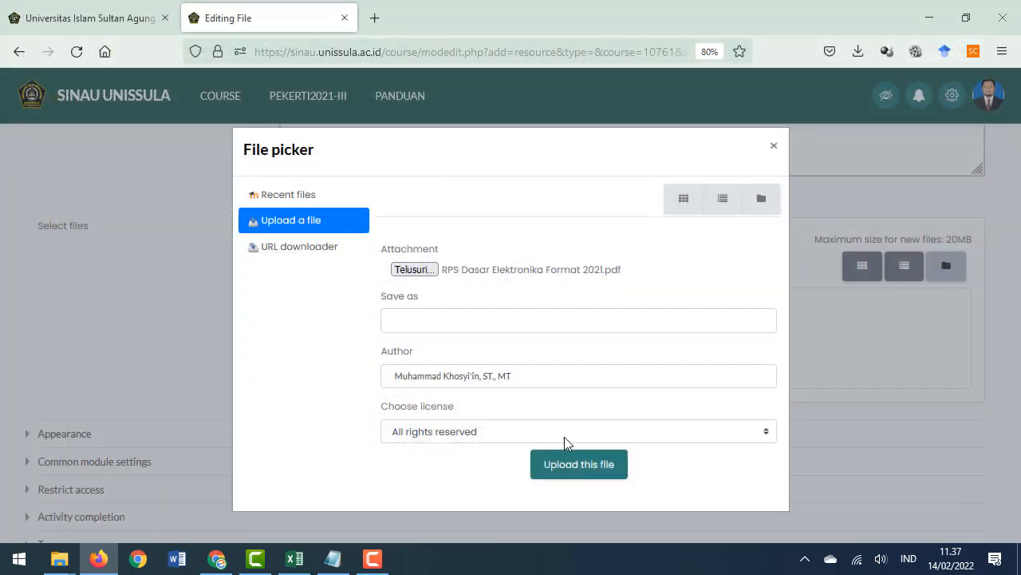
click(587, 475)
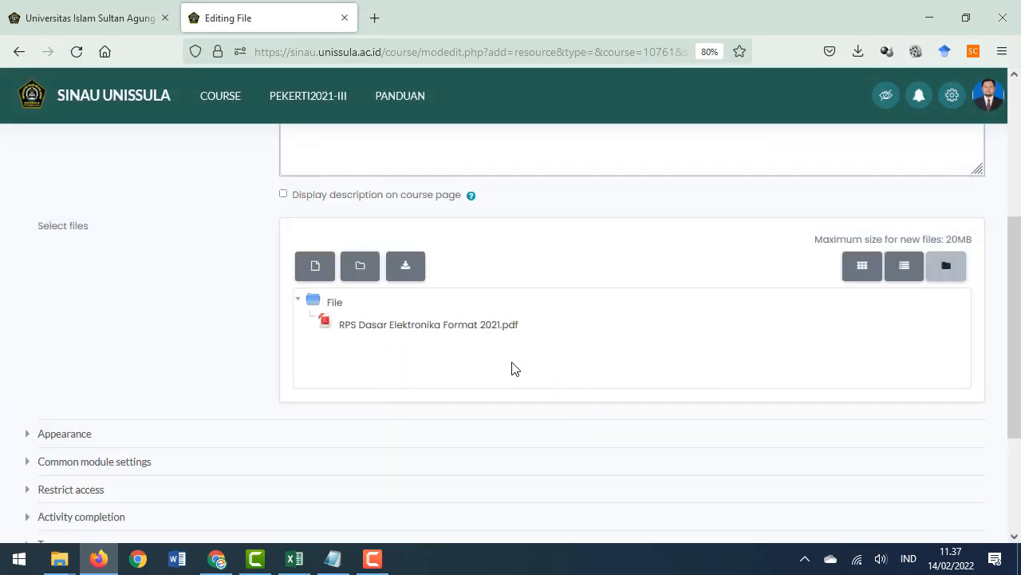
Review the resource's Appearance, module, access restriction and activity completion settings, then save it and return to the course
scroll(514, 368, down, 3)
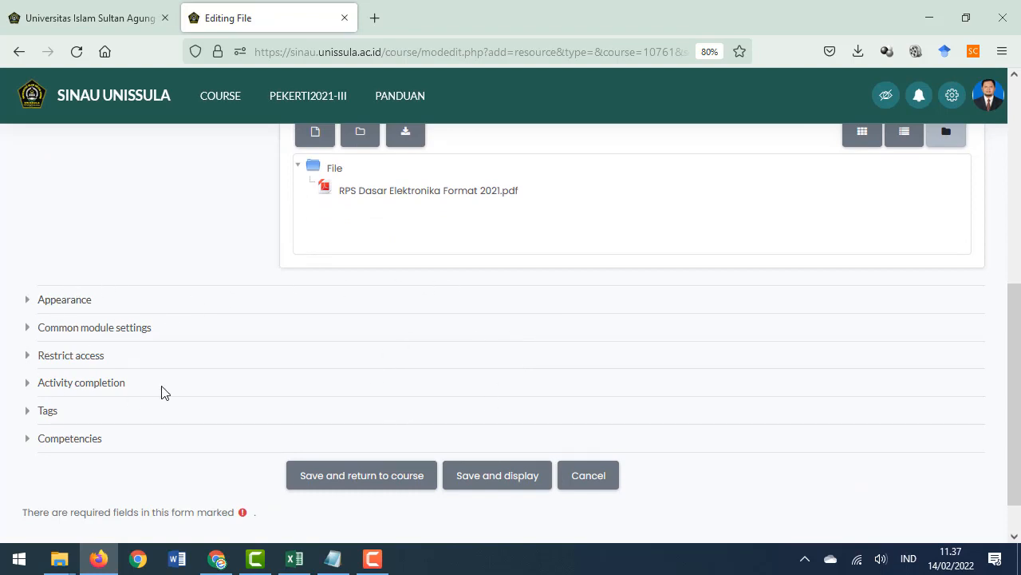
click(24, 310)
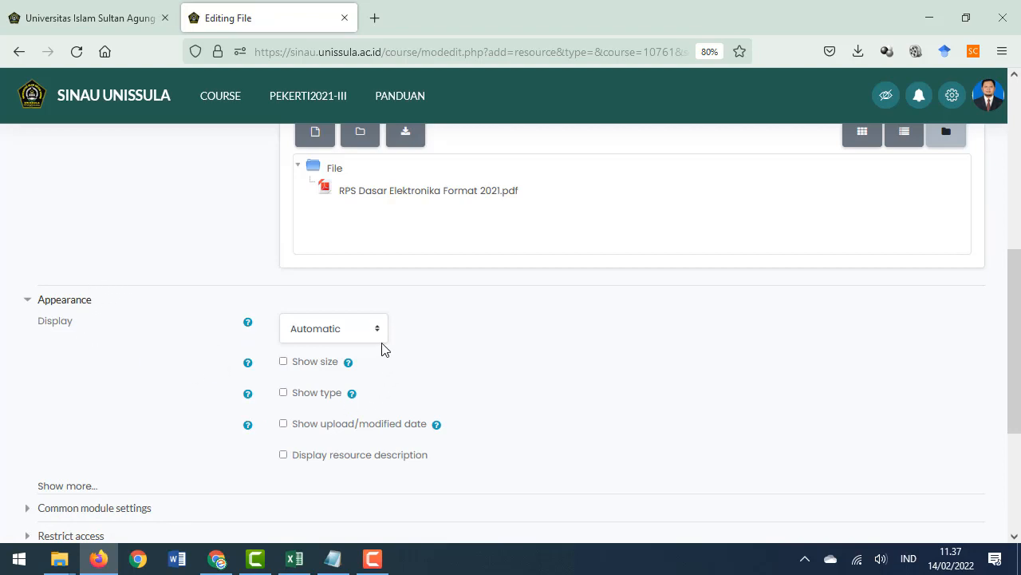
scroll(384, 363, down, 2)
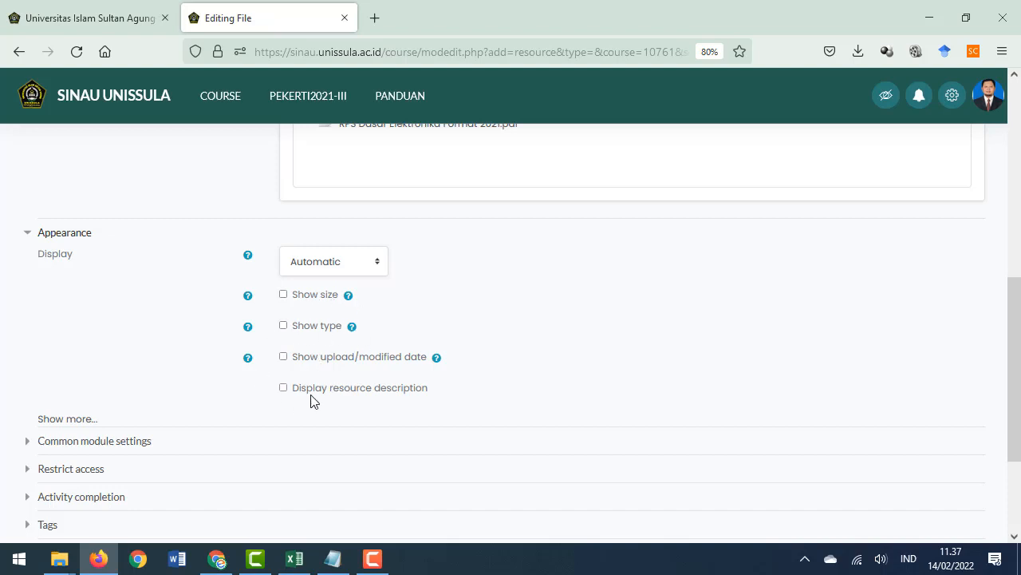
scroll(264, 351, down, 1)
scroll(264, 351, down, 2)
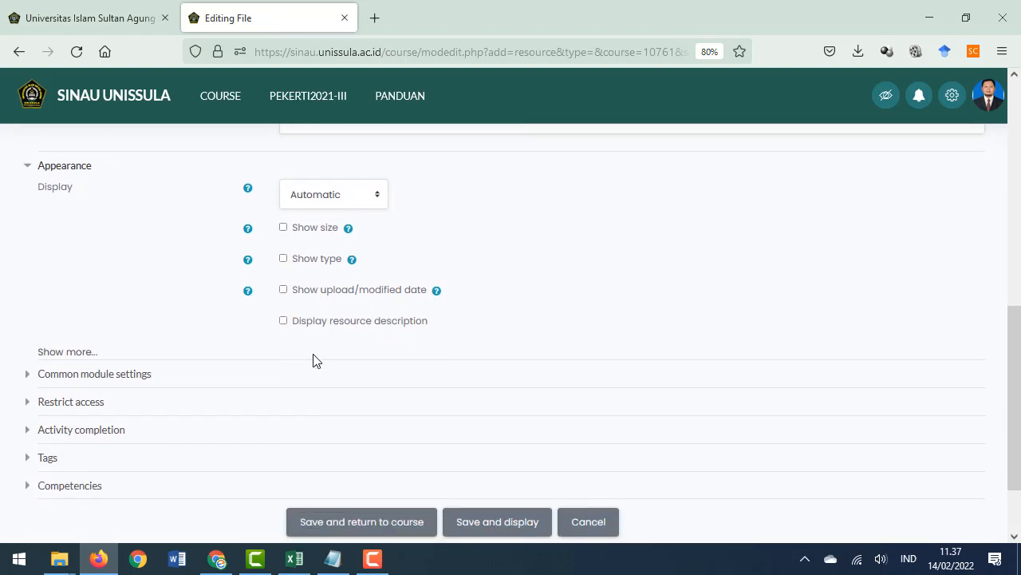
click(27, 375)
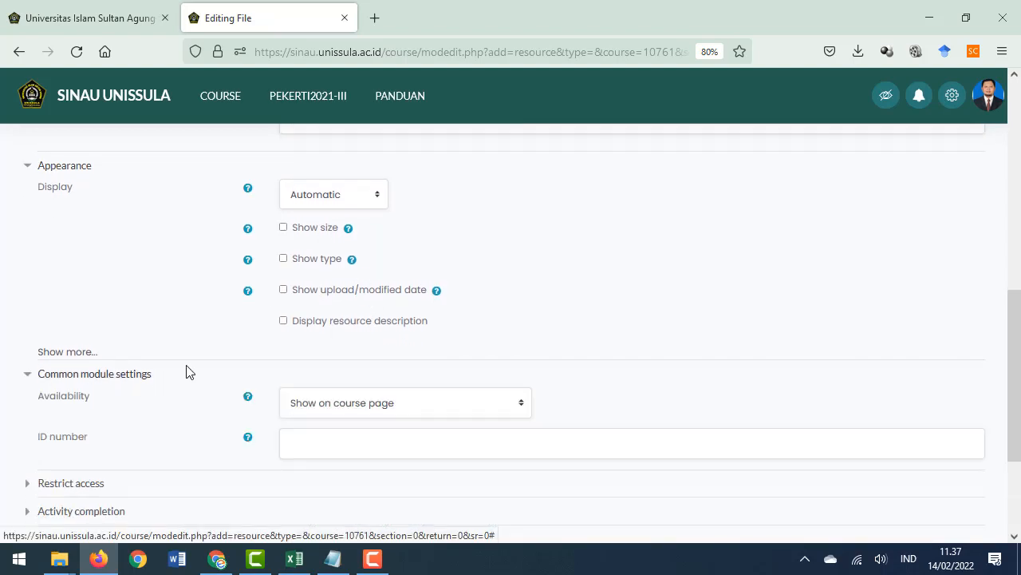
scroll(292, 356, down, 2)
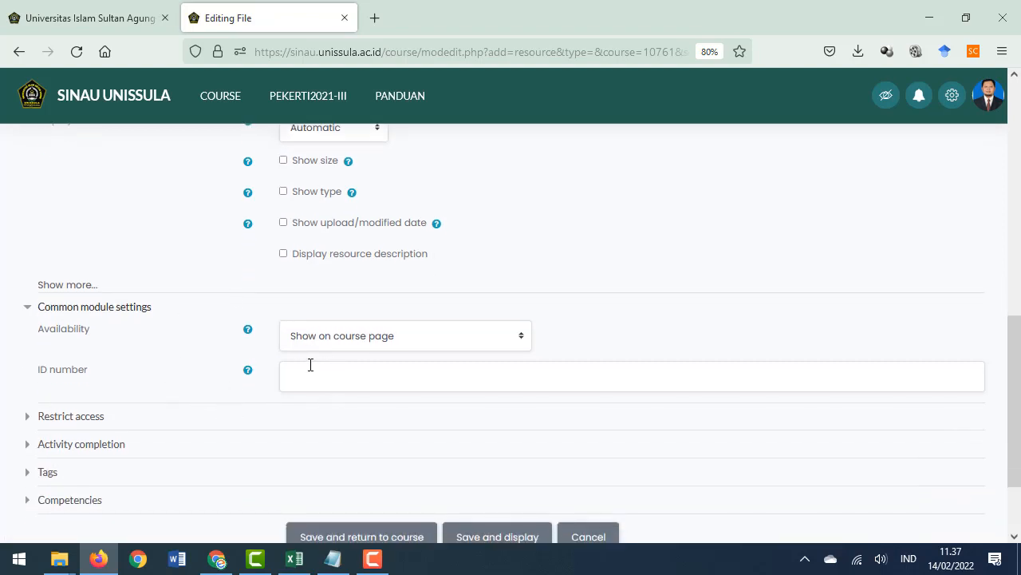
scroll(199, 375, down, 2)
click(34, 353)
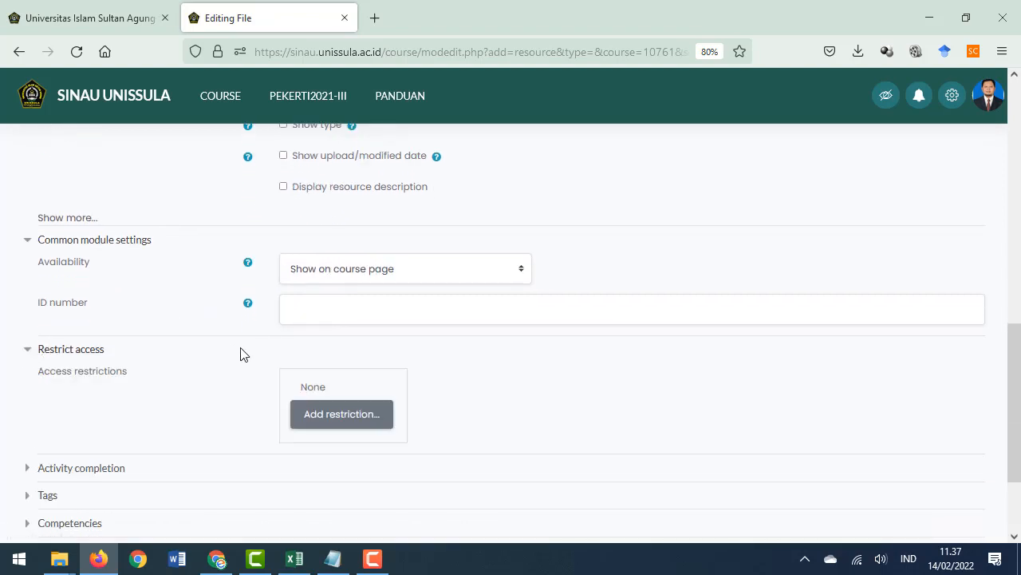
scroll(243, 354, down, 2)
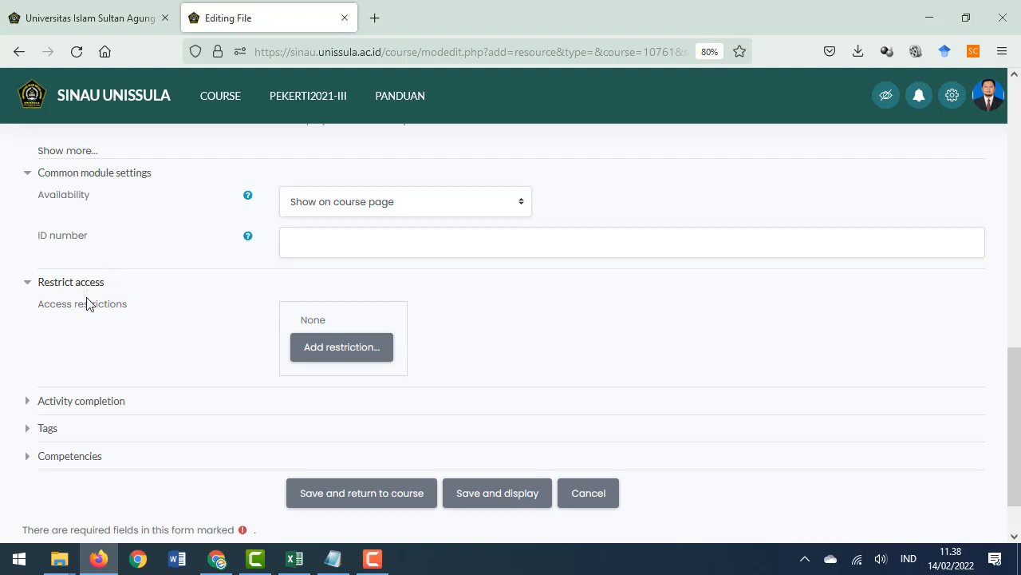
click(336, 358)
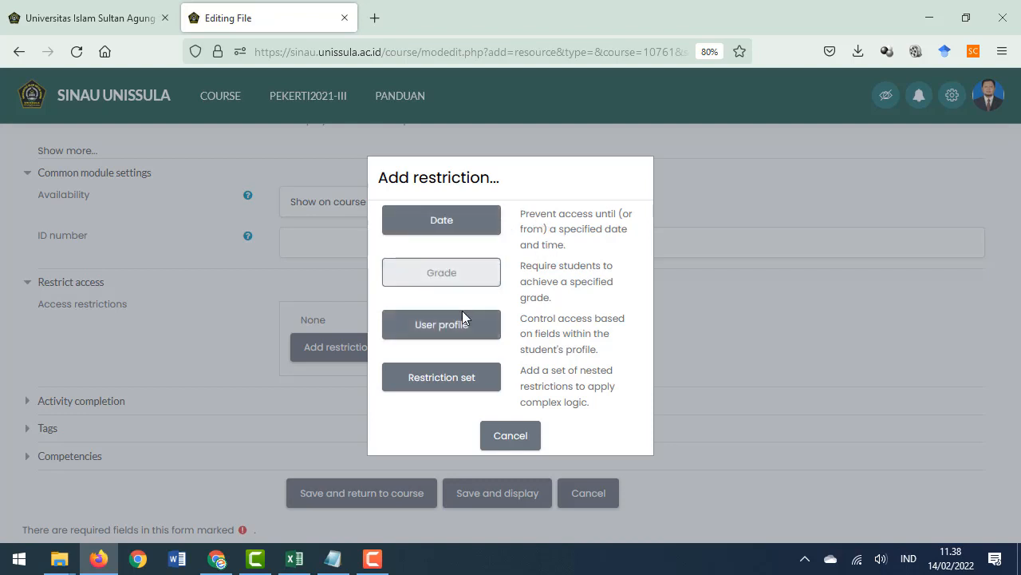
click(509, 436)
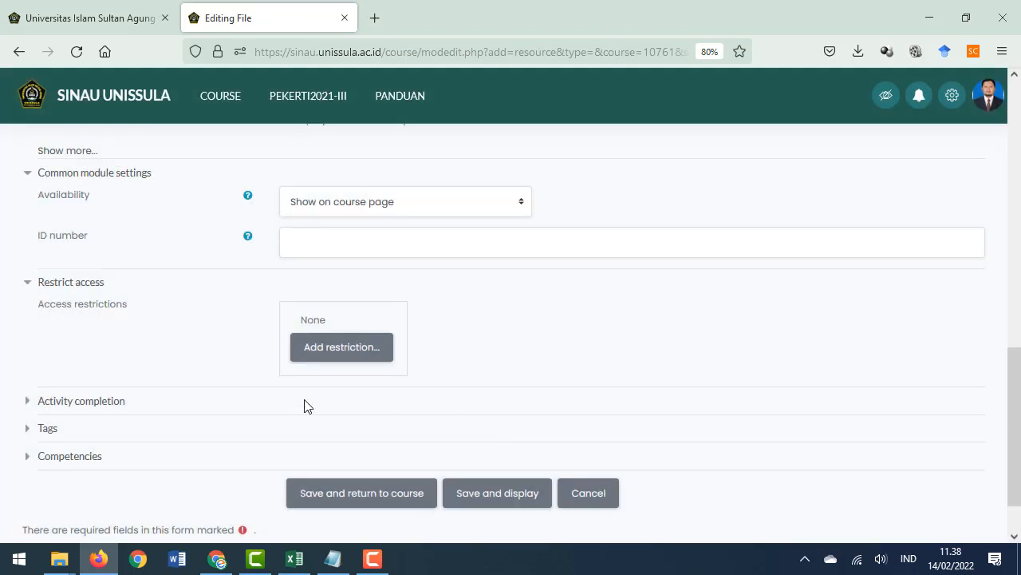
click(93, 404)
scroll(212, 354, down, 2)
scroll(136, 383, down, 2)
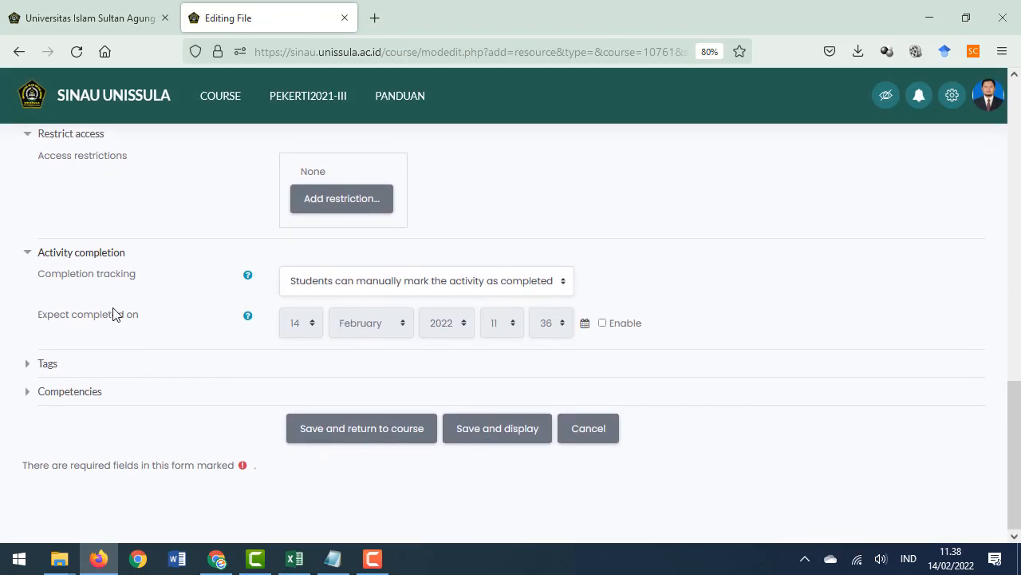
click(367, 436)
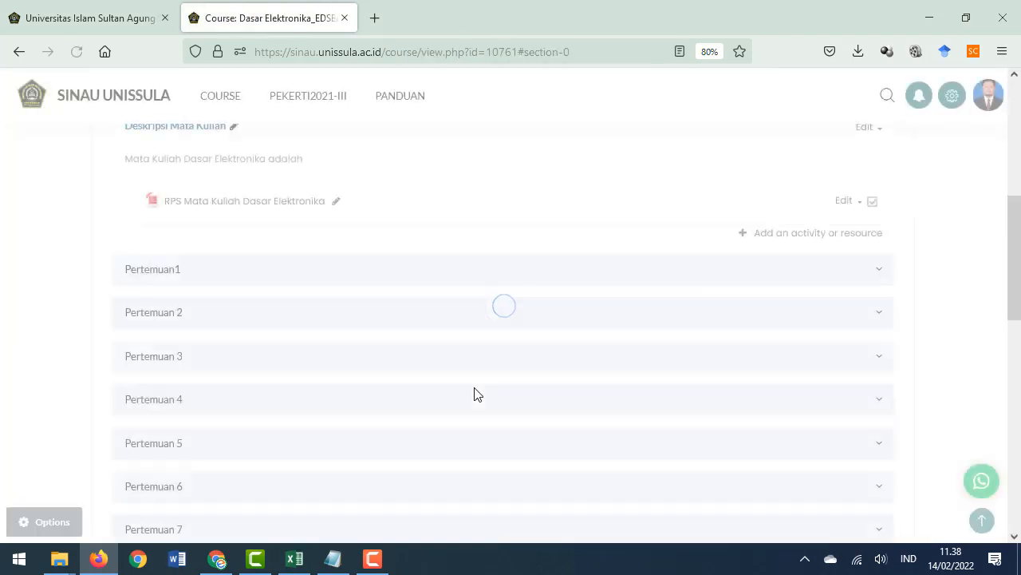
Expand the Pertemuan1 section and rename it 'Pertemuan 1: Kontrak Kuliah & Jenis Komponen'
scroll(474, 385, up, 2)
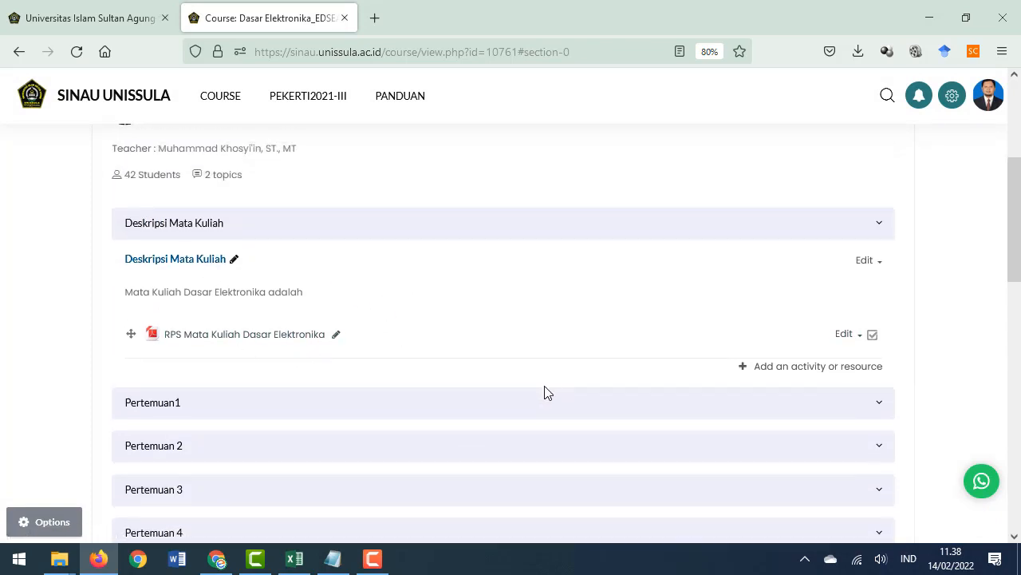
scroll(494, 385, down, 1)
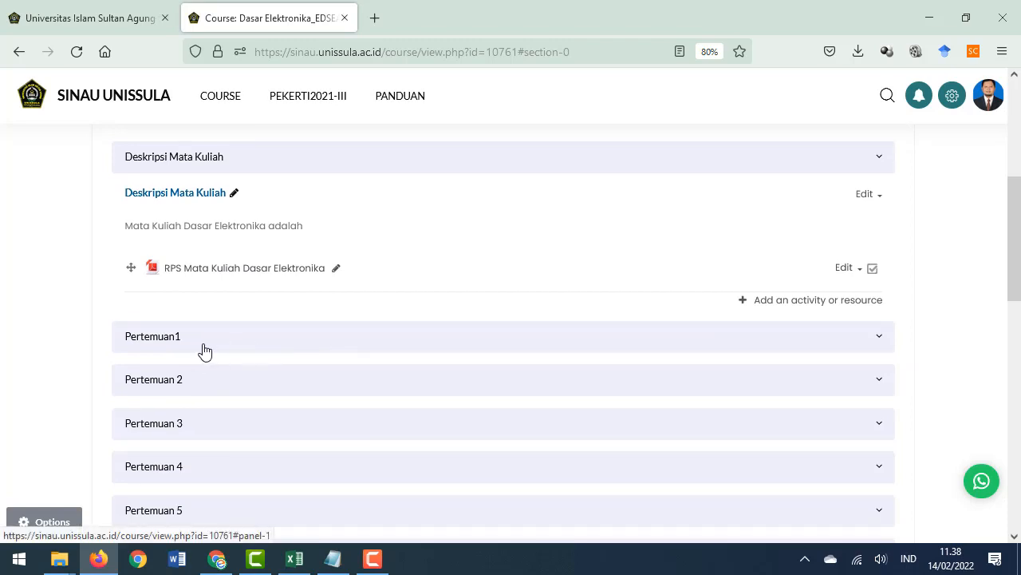
click(878, 339)
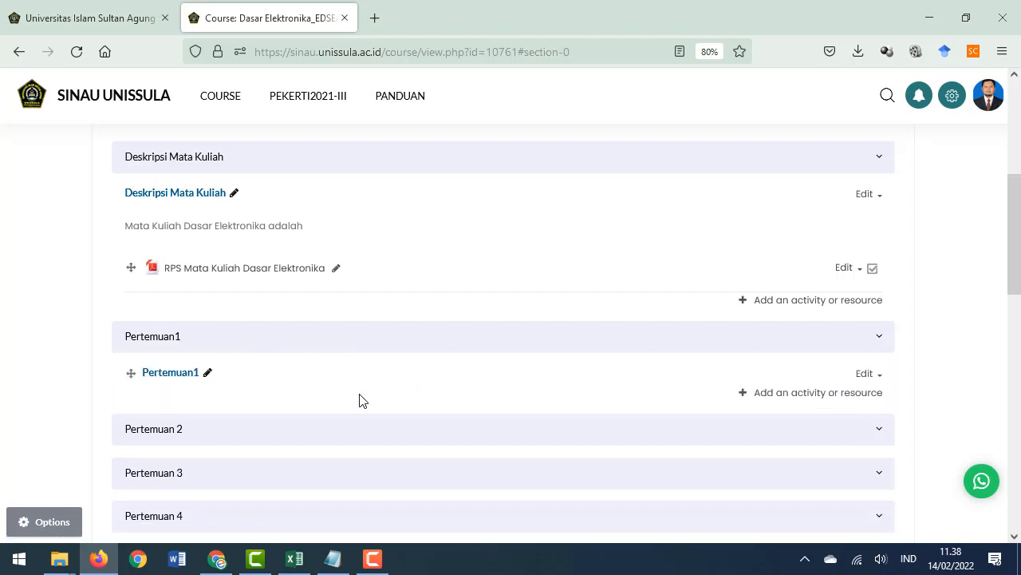
scroll(357, 379, down, 1)
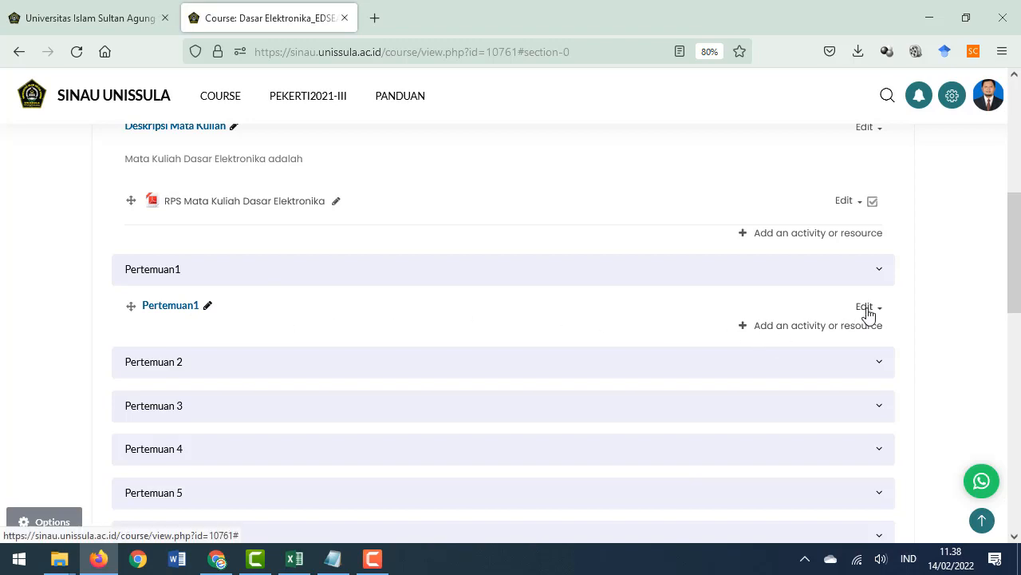
click(207, 306)
click(234, 310)
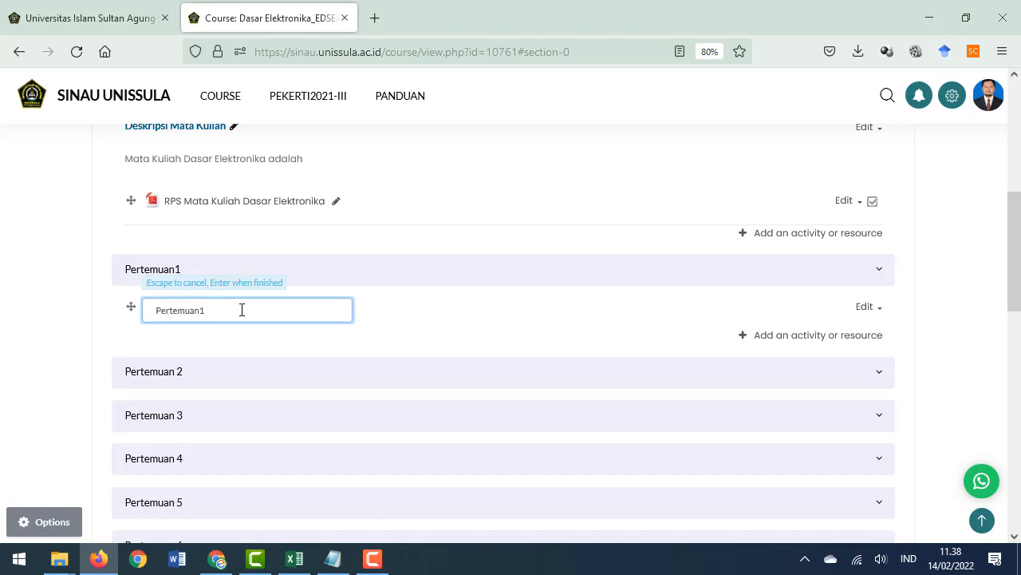
key(BackSpace)
text(1)
text(: Penga)
text(nta)
text(r Kuliah )
text(&)
key(BackSpace)
key(BackSpace)
key(BackSpace)
key(BackSpace)
key(BackSpace)
key(BackSpace)
key(BackSpace)
key(BackSpace)
key(BackSpace)
key(BackSpace)
key(BackSpace)
key(BackSpace)
key(BackSpace)
key(BackSpace)
key(BackSpace)
key(BackSpace)
key(BackSpace)
key(BackSpace)
text(Kontrak Kuliah & jenis)
key(BackSpace)
key(BackSpace)
key(BackSpace)
key(BackSpace)
key(BackSpace)
text(Jenis Komponen)
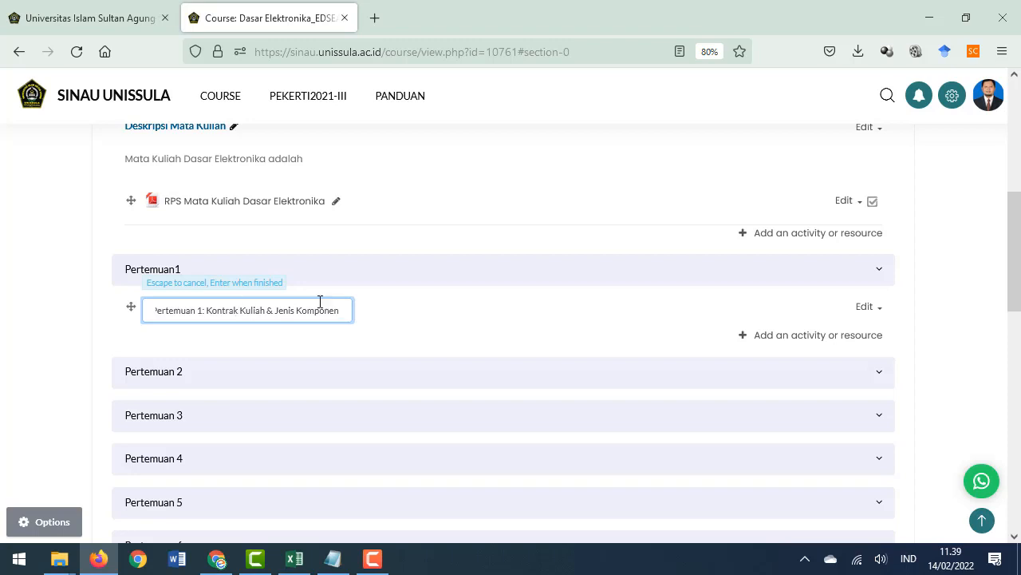
scroll(342, 355, down, 2)
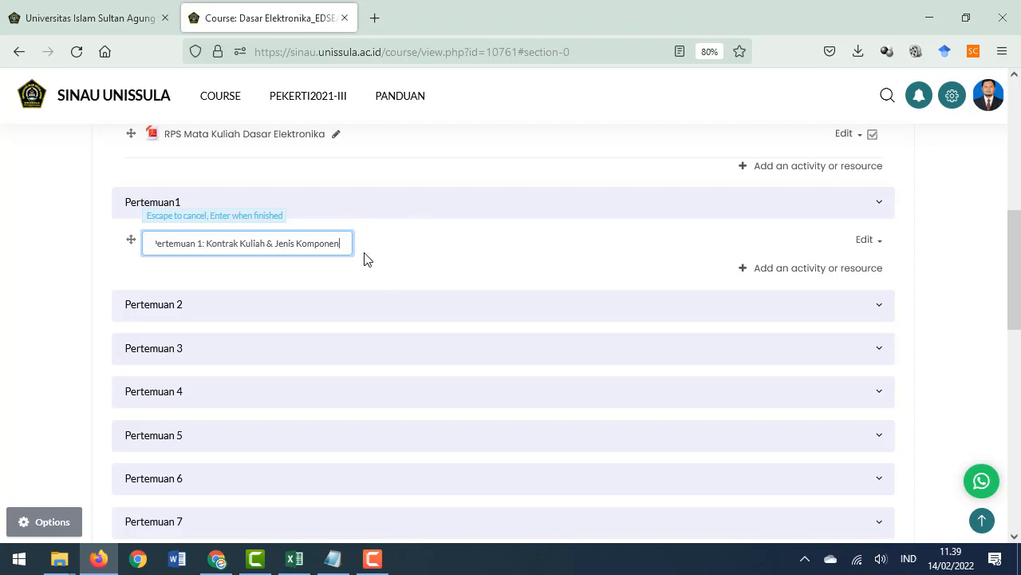
key(Return)
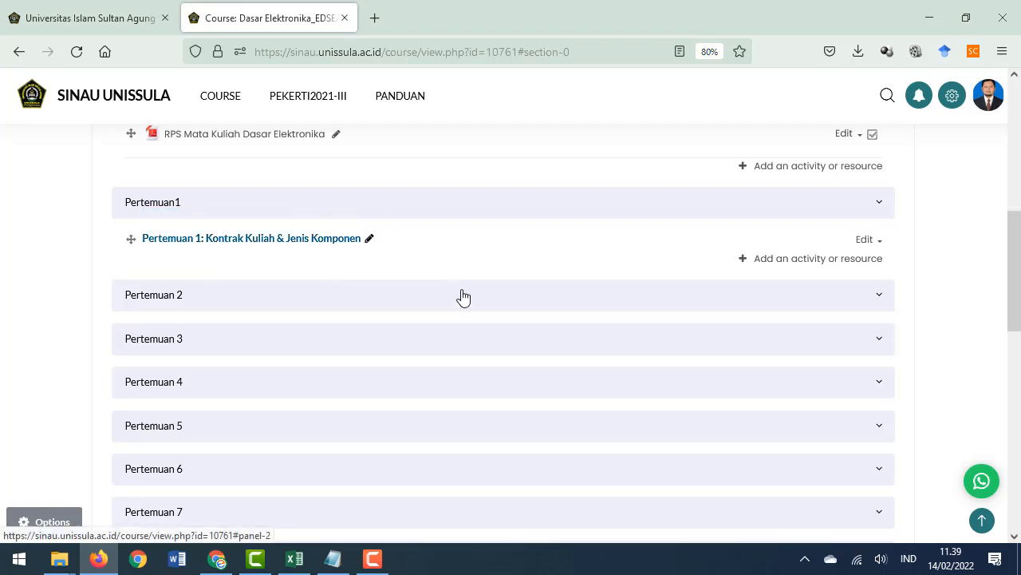
Add a File resource named 'Kontrak Kuliah' to the Pertemuan 1 section
click(765, 260)
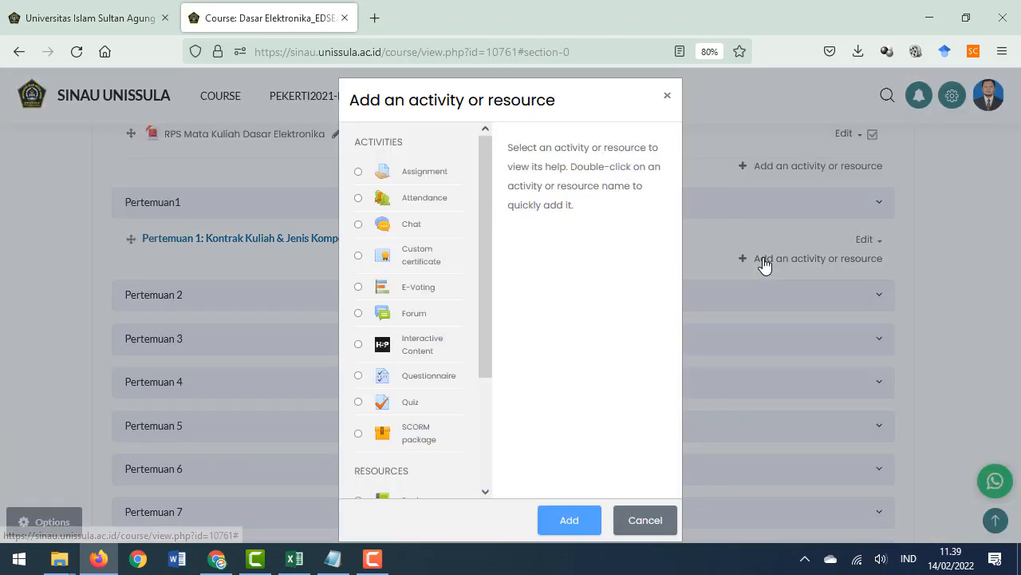
drag(491, 343, 472, 447)
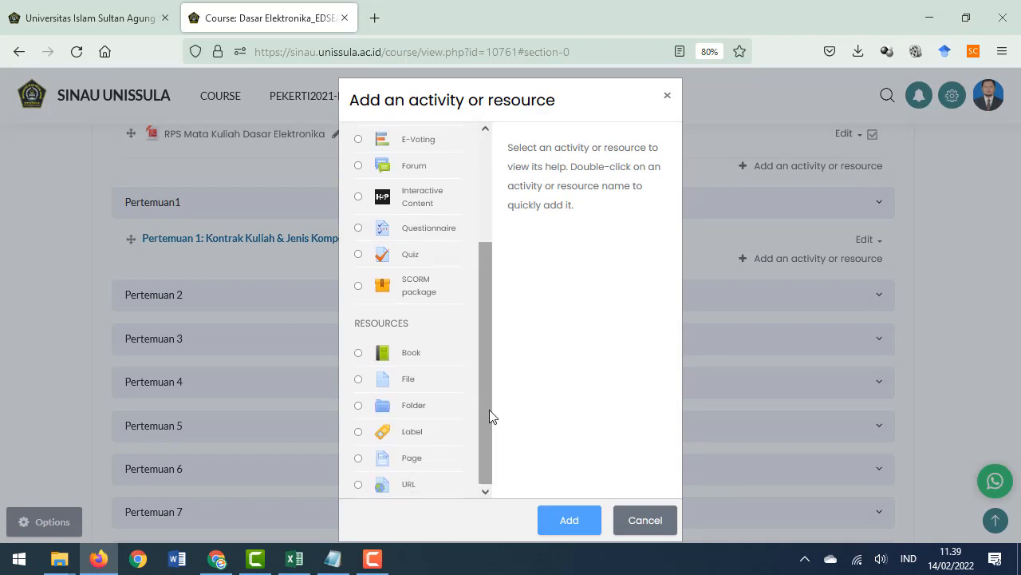
click(410, 380)
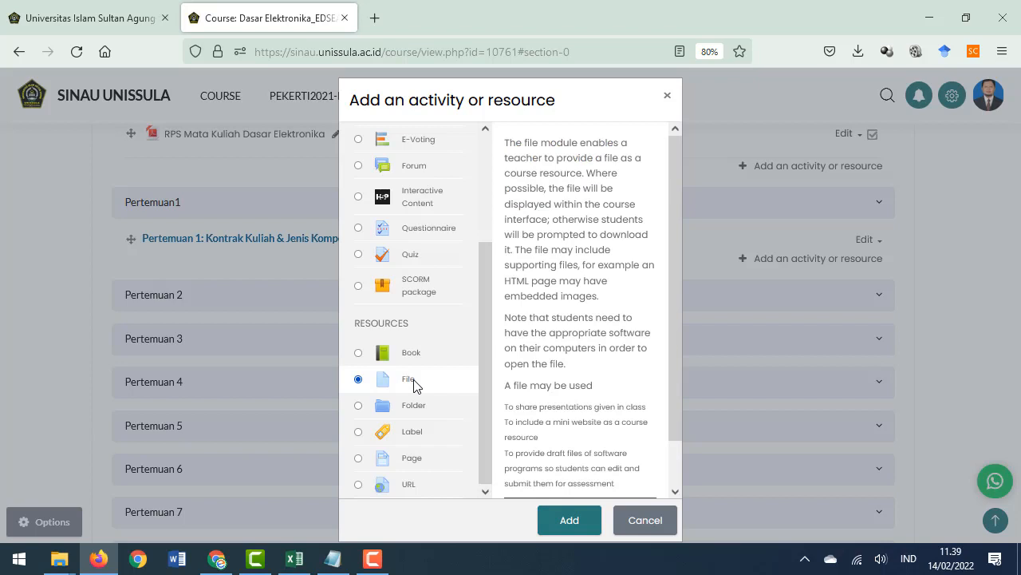
click(553, 517)
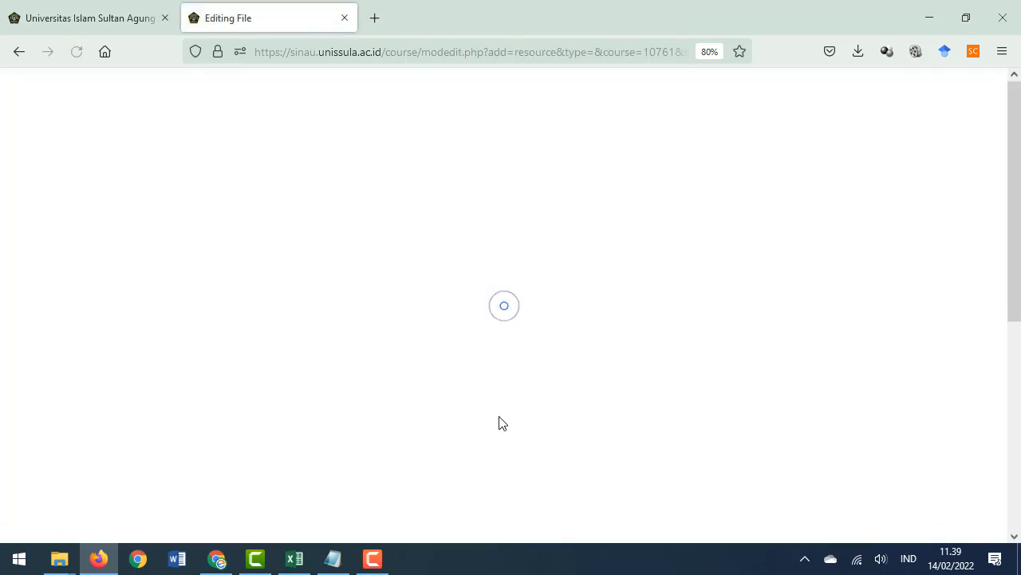
click(374, 315)
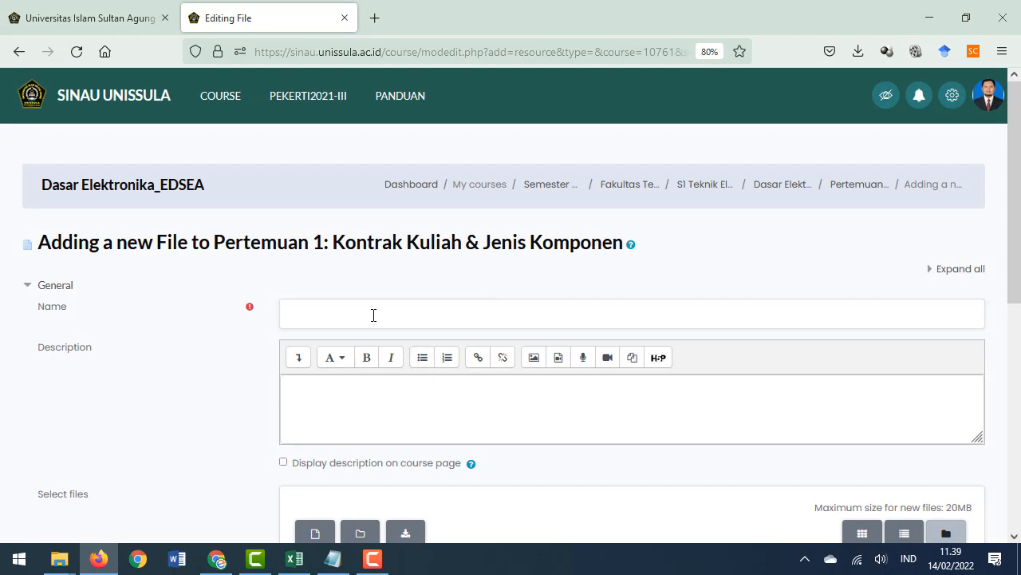
text(Kontrak Kuliah)
Upload Kontrak Kuliah Dasar Elektronika.pdf from the DASAR ELEKTRONIKA folder as the resource's file
scroll(374, 315, down, 3)
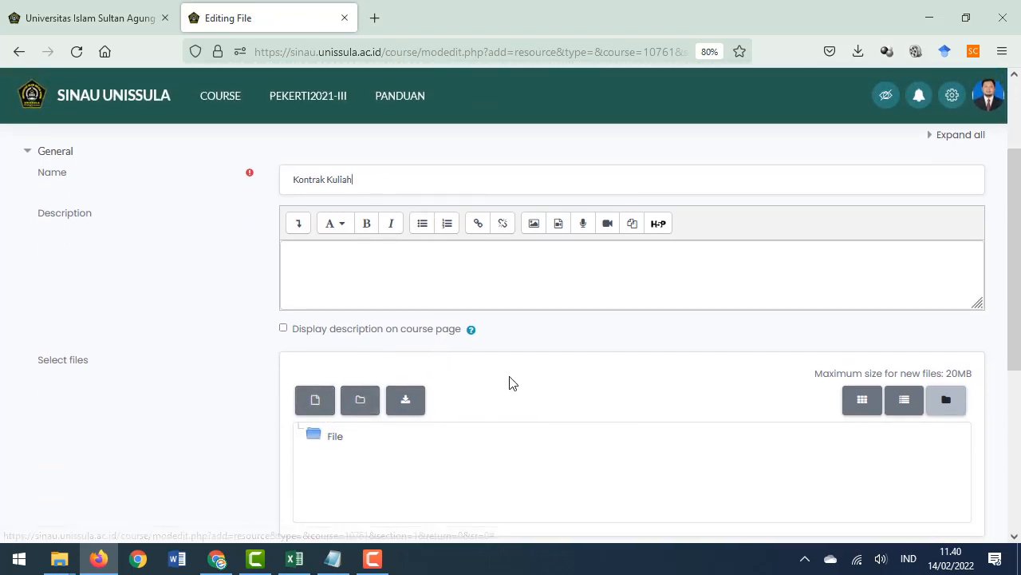
scroll(495, 391, down, 3)
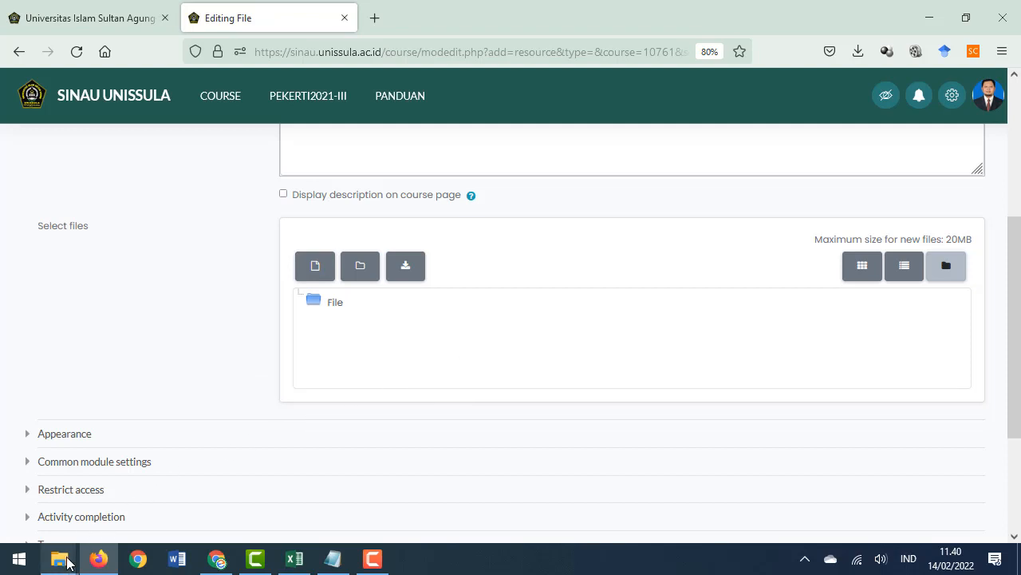
mouse_move(67, 562)
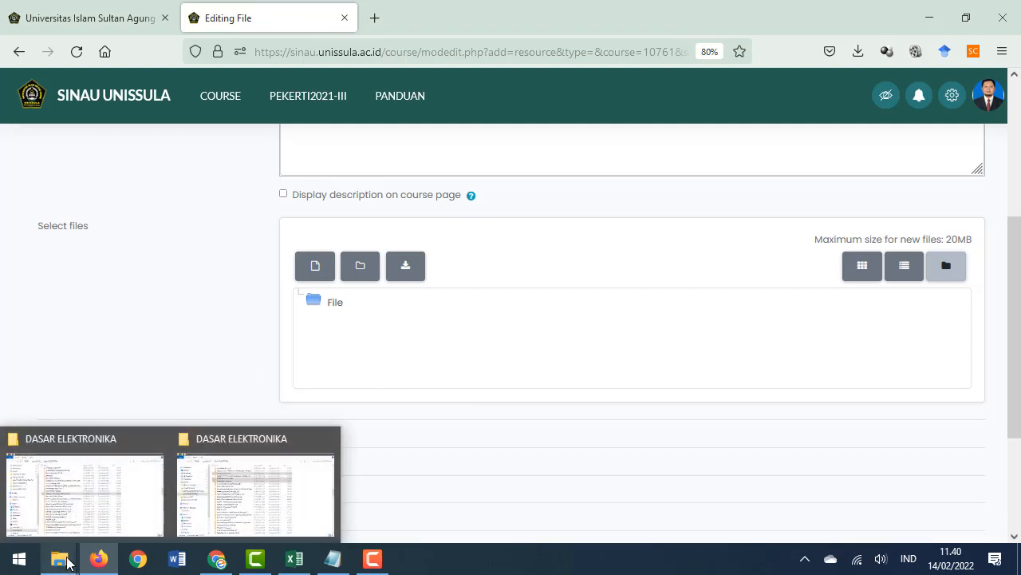
click(114, 518)
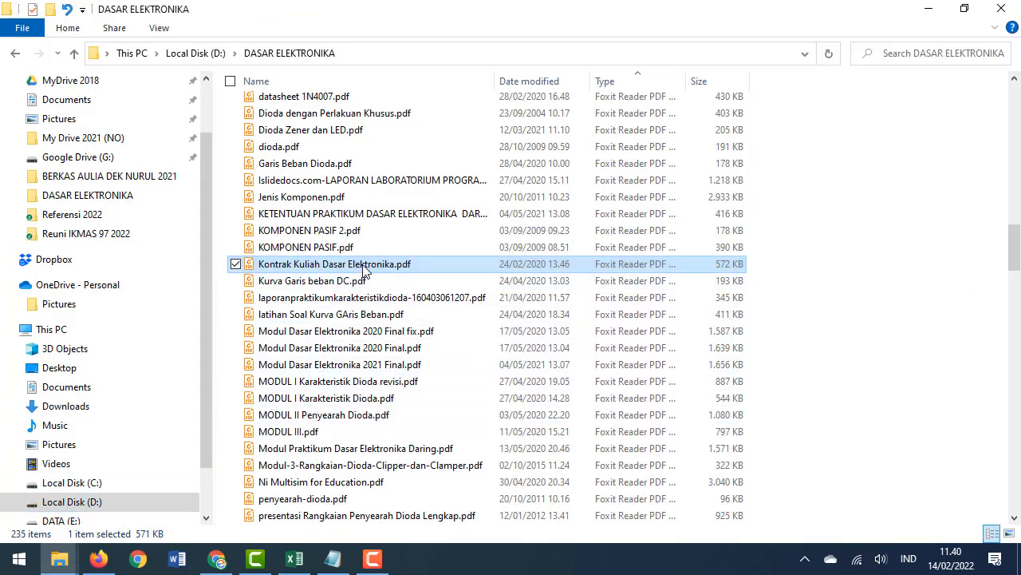
drag(374, 271, 556, 315)
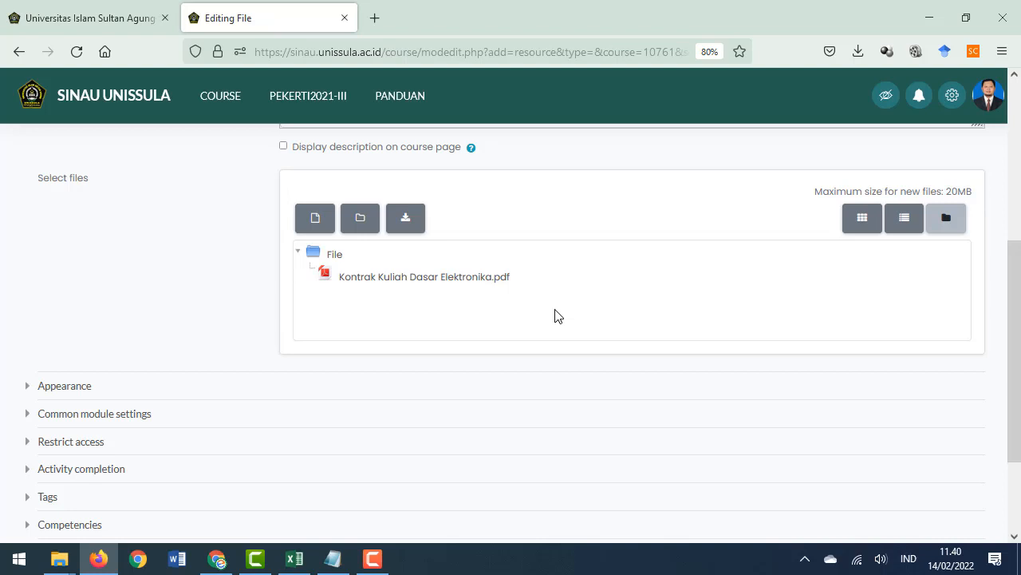
Set the resource's completion tracking to 'Show activity as complete when conditions are met'
scroll(556, 315, down, 3)
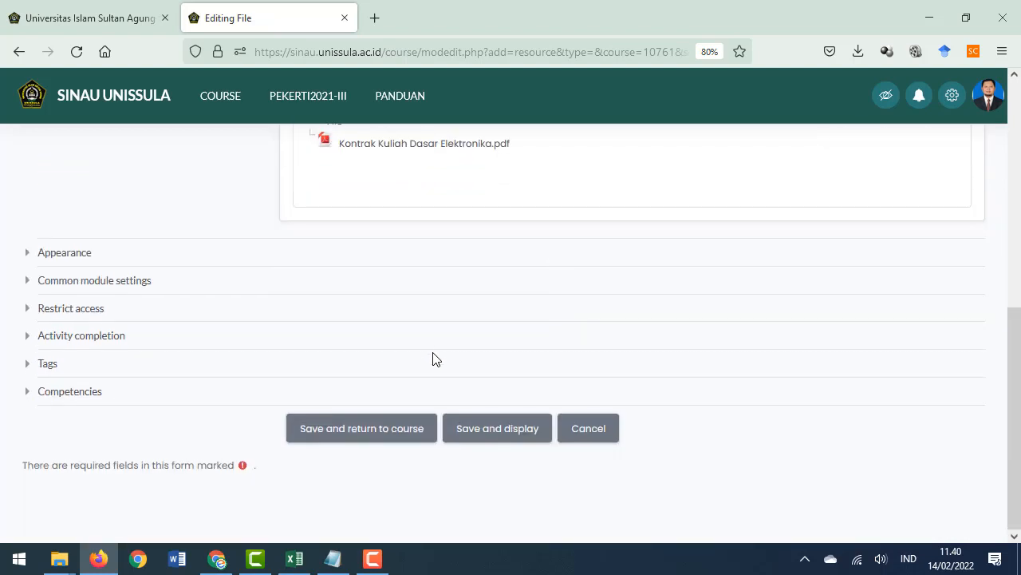
click(386, 435)
click(26, 341)
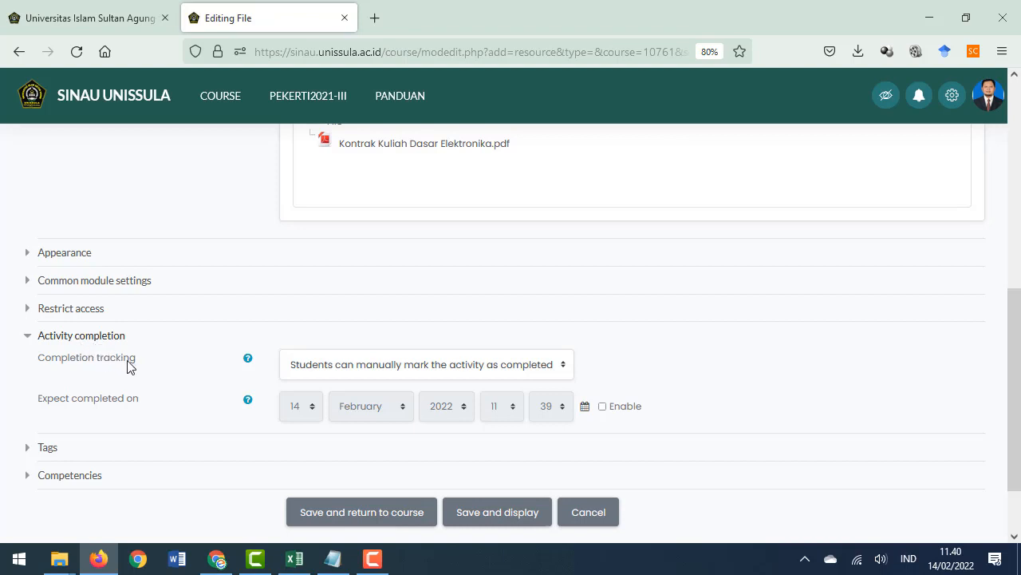
click(383, 371)
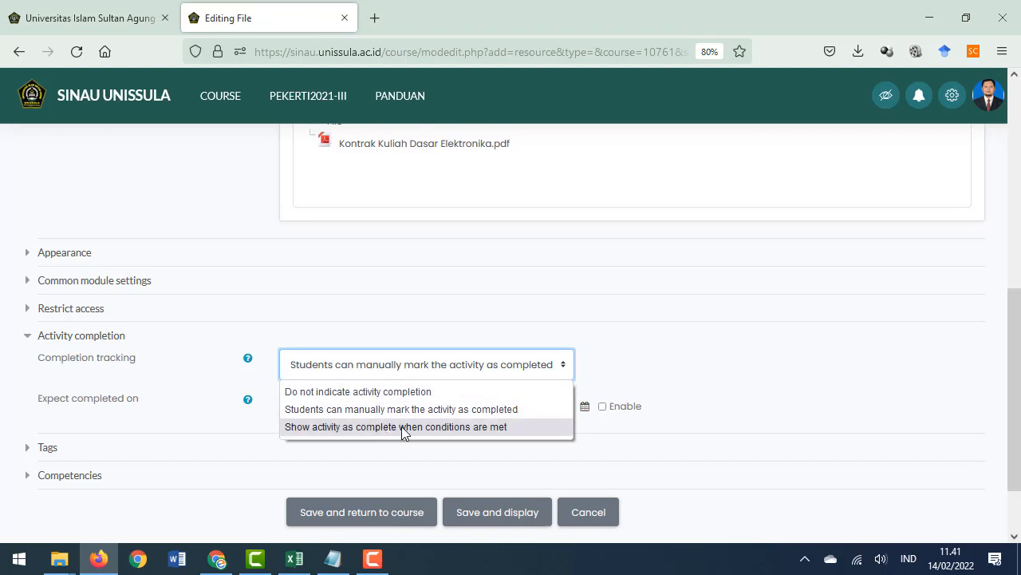
click(496, 432)
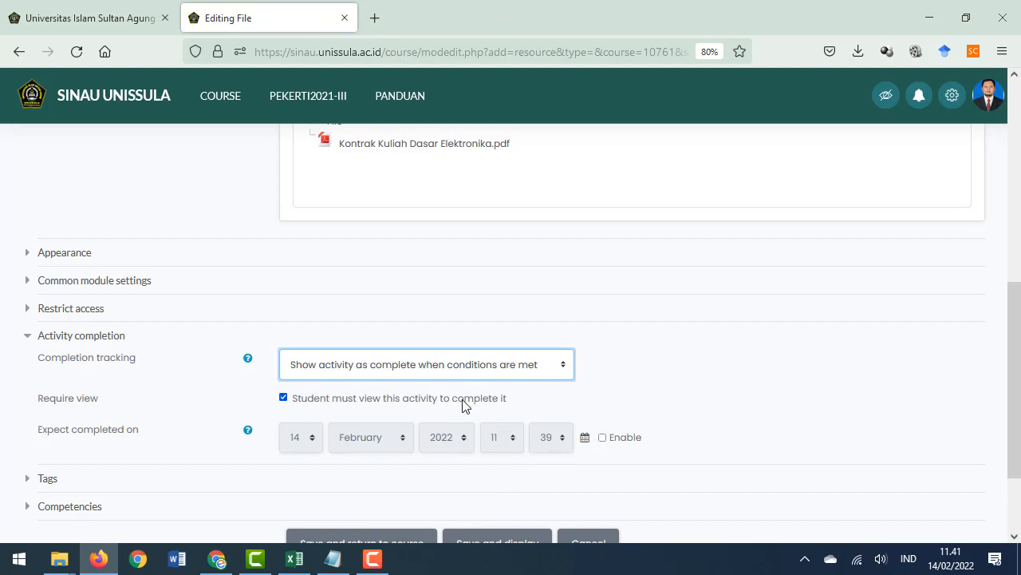
Save the Kontrak Kuliah resource settings and return to the course page
click(283, 398)
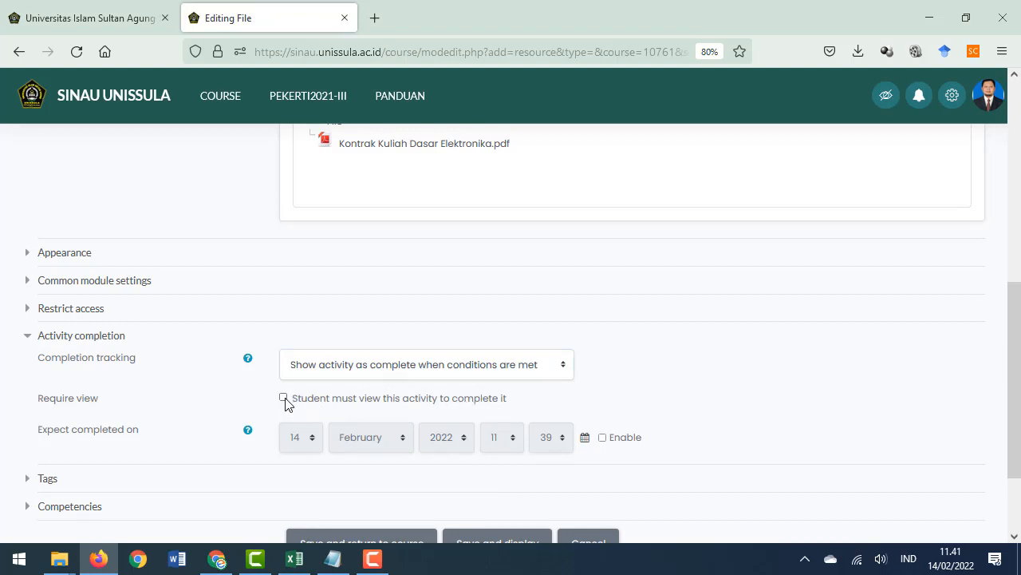
click(283, 398)
scroll(375, 378, down, 2)
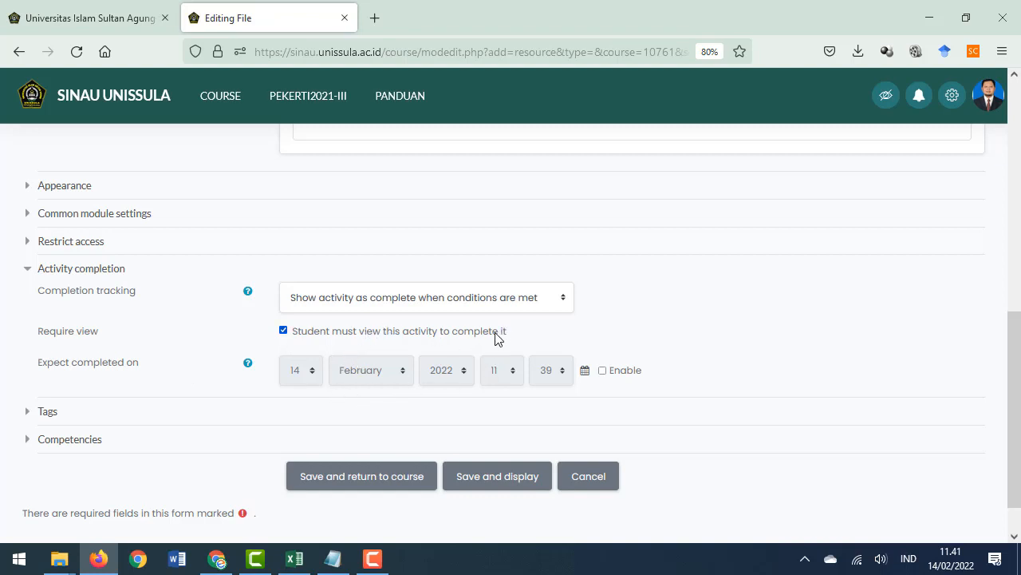
click(603, 370)
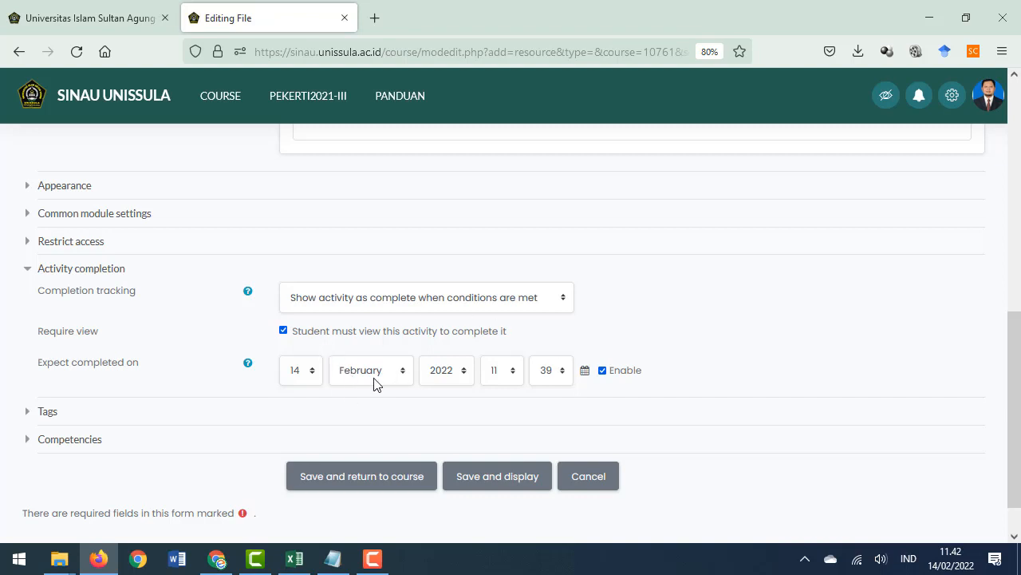
click(603, 371)
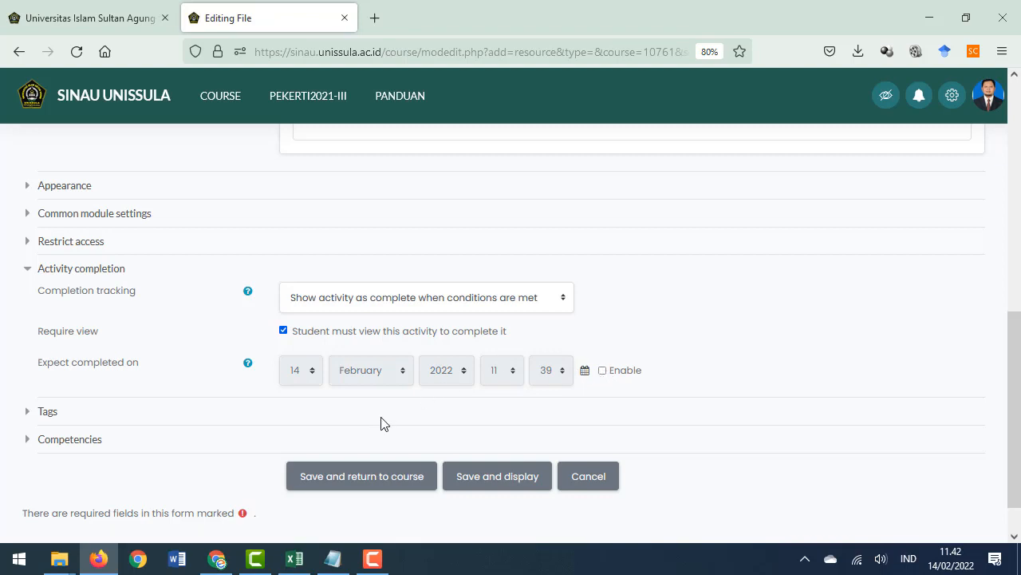
scroll(383, 423, down, 2)
click(392, 445)
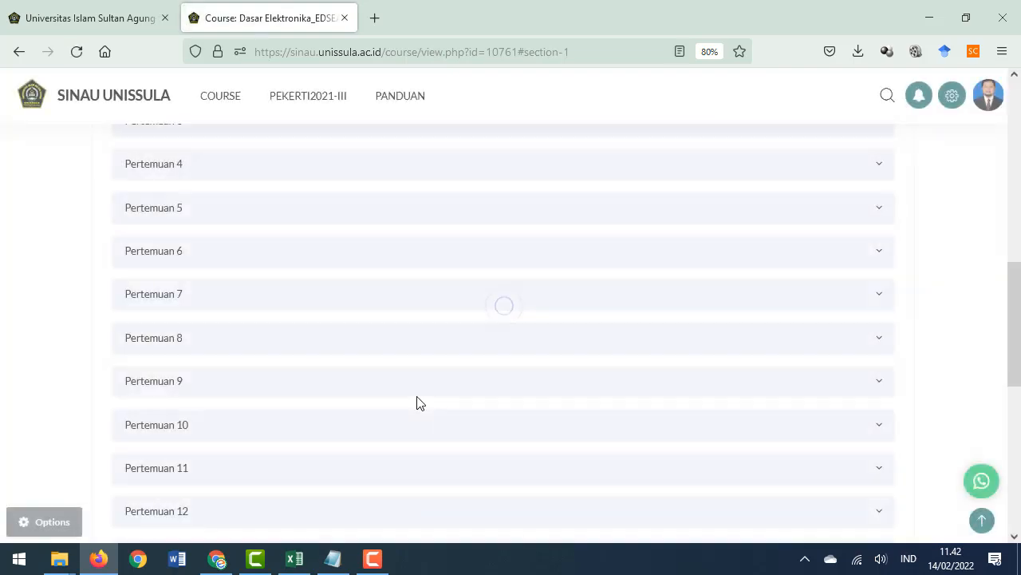
Expand the Pertemuan 1 section to check the new Kontrak Kuliah resource
scroll(424, 399, up, 4)
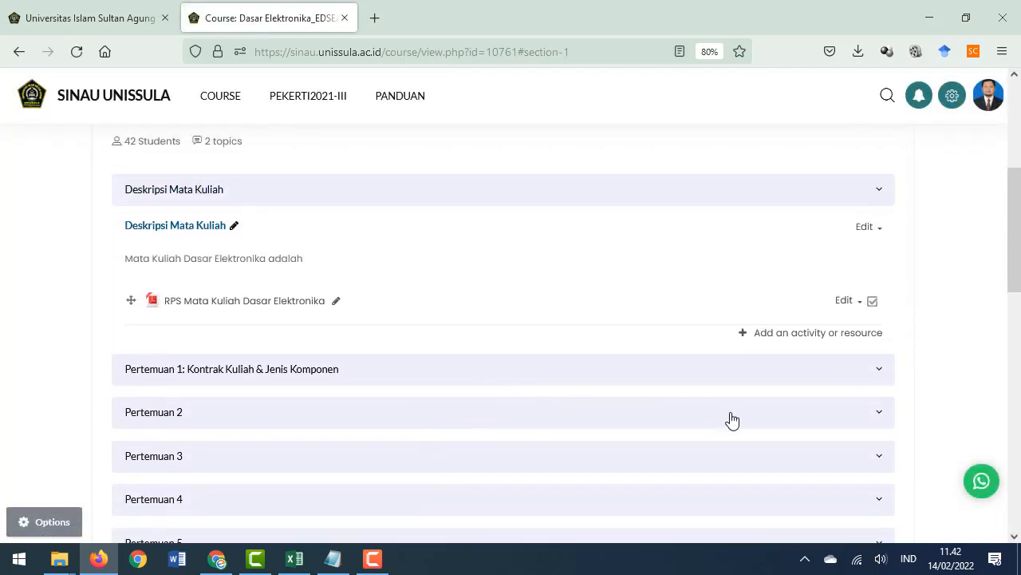
click(872, 372)
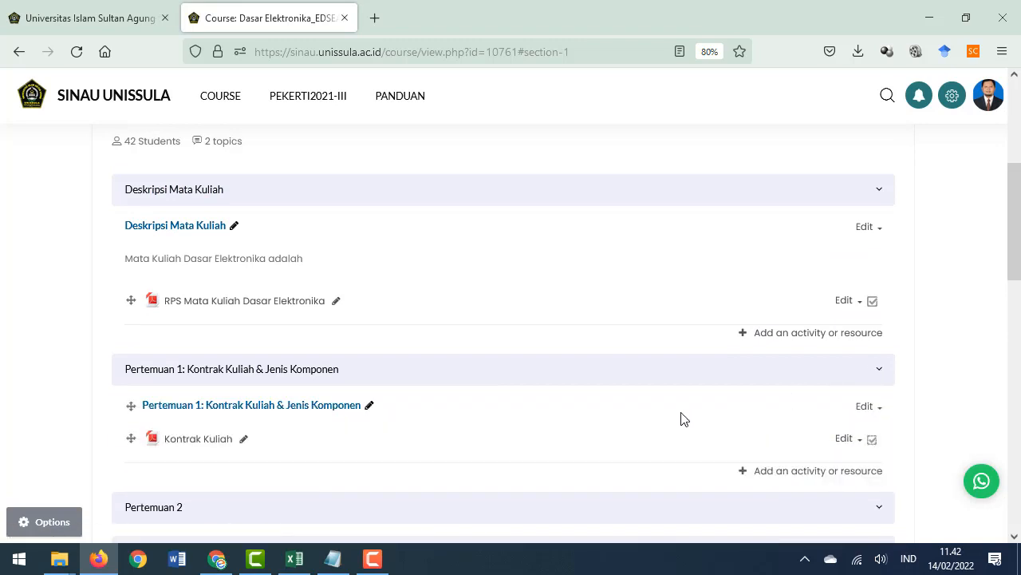
scroll(681, 418, down, 1)
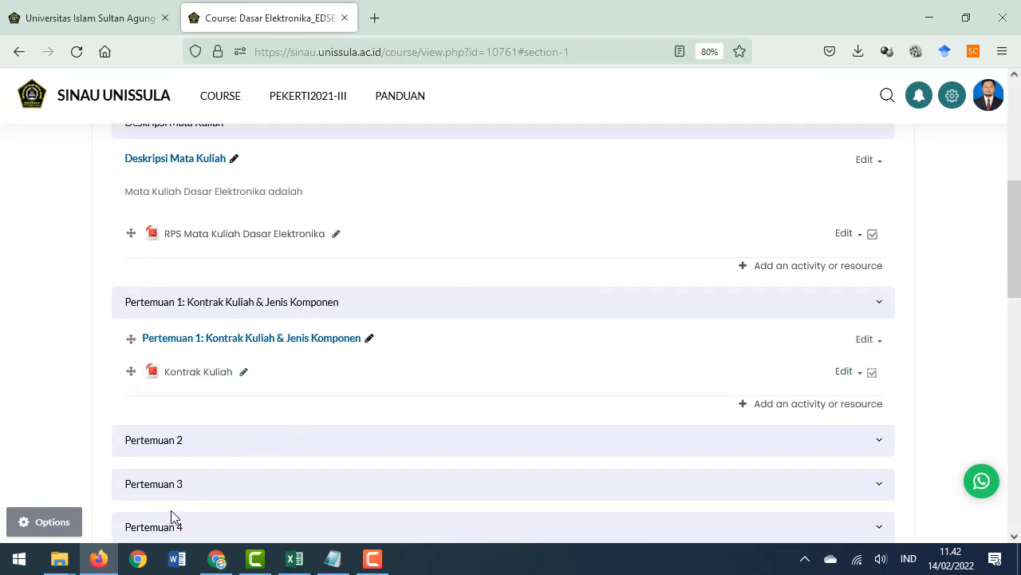
Switch to the student view in Chrome, reload the course page, and expand the Pertemuan 1 section
click(215, 564)
scroll(510, 381, down, 1)
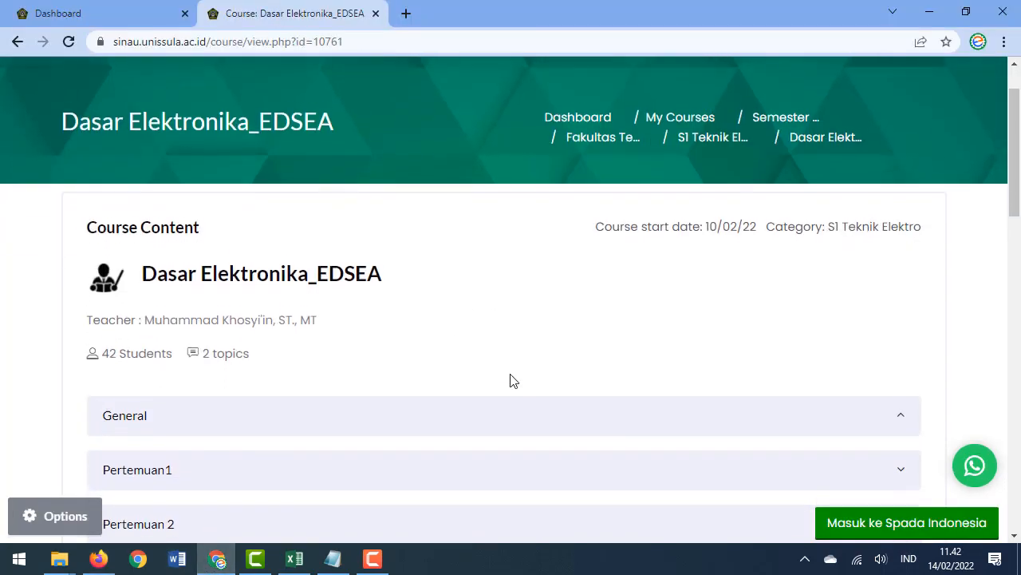
key(F5)
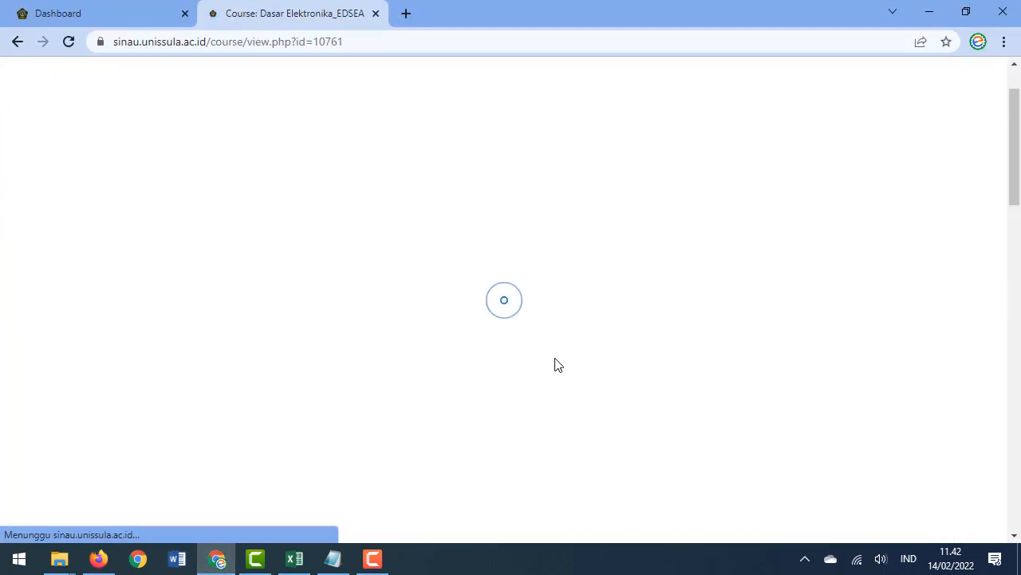
scroll(563, 360, down, 5)
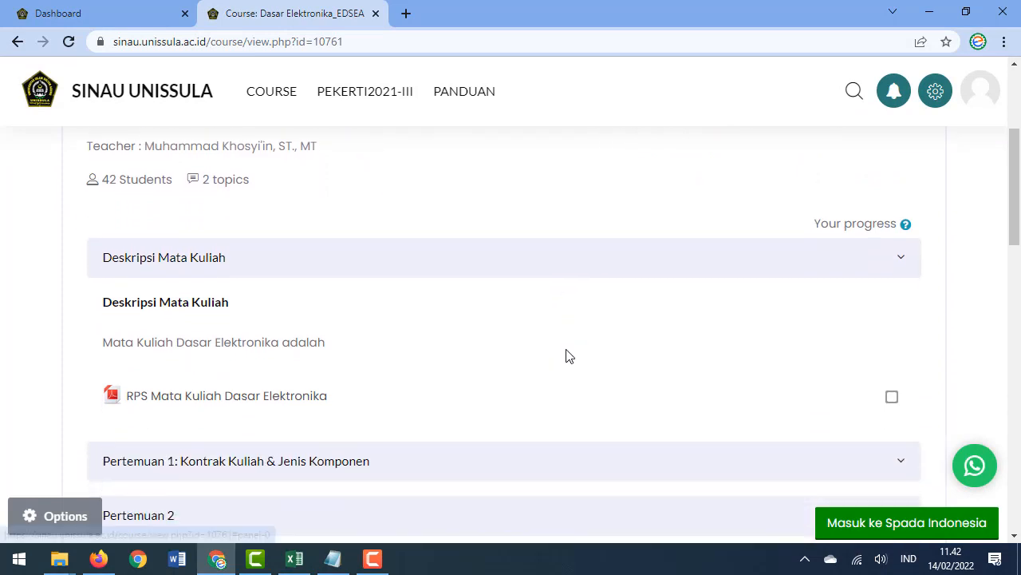
scroll(442, 301, up, 1)
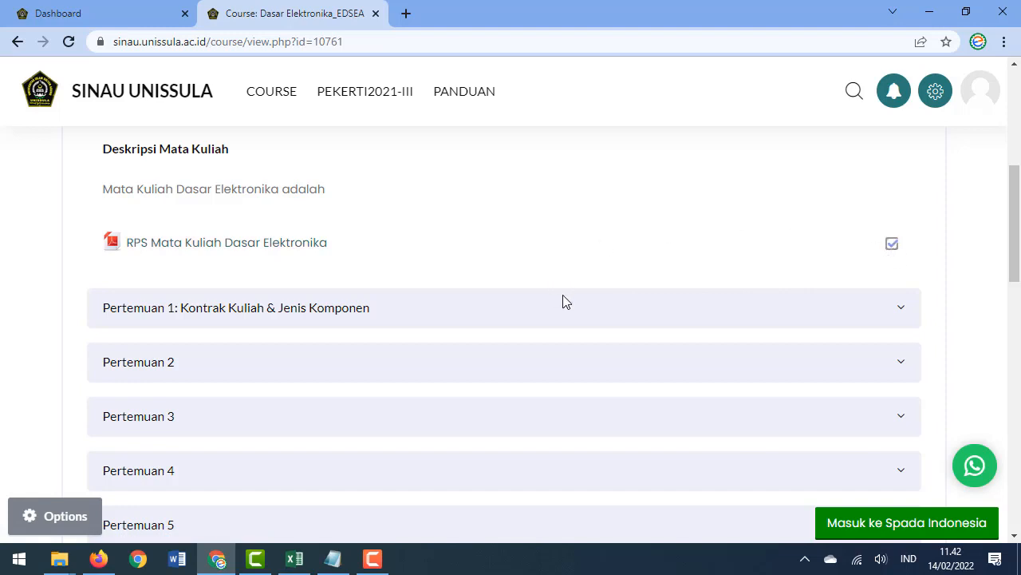
click(895, 315)
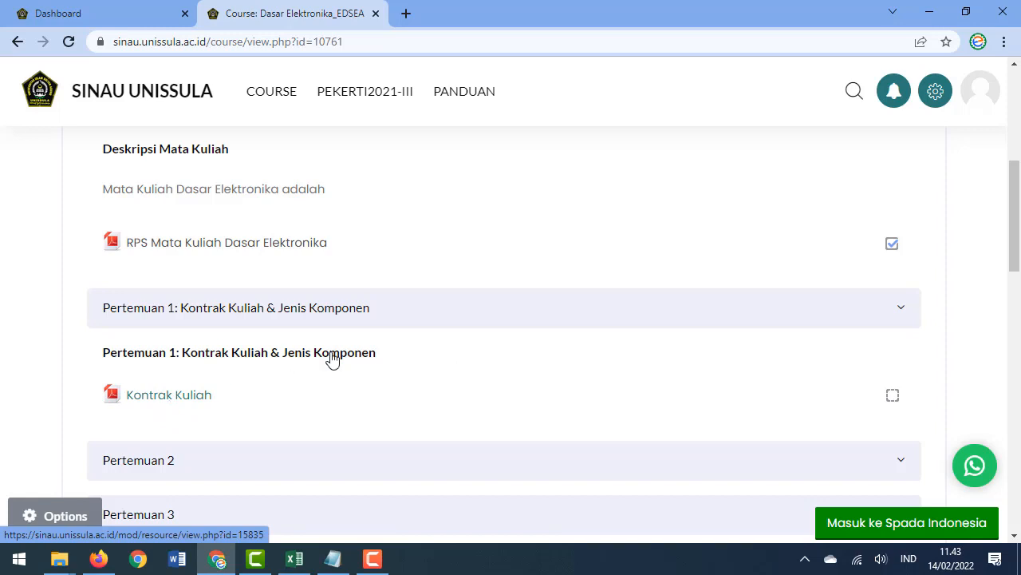
Return to the course editing page in Firefox
scroll(383, 351, down, 1)
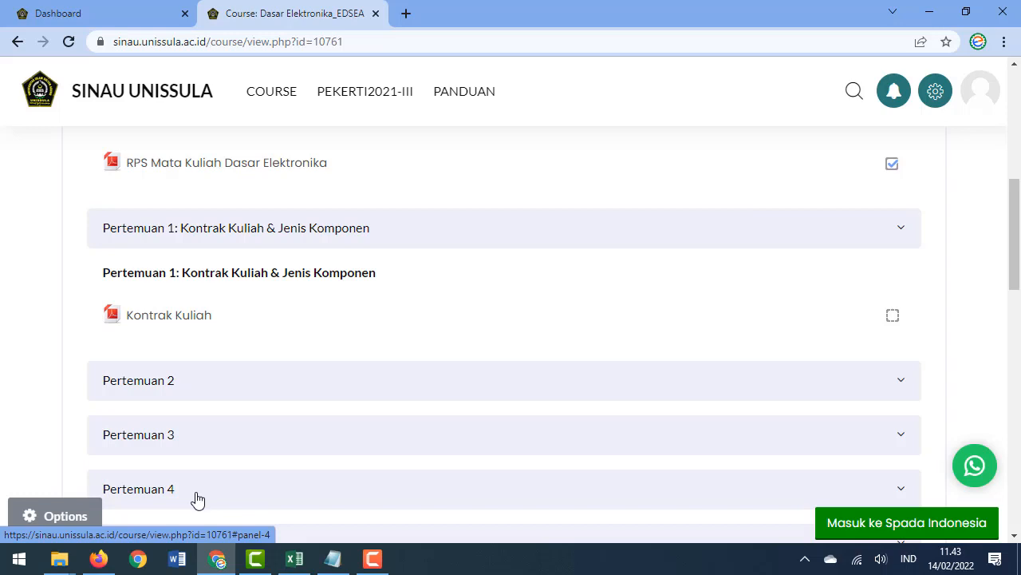
mouse_move(106, 560)
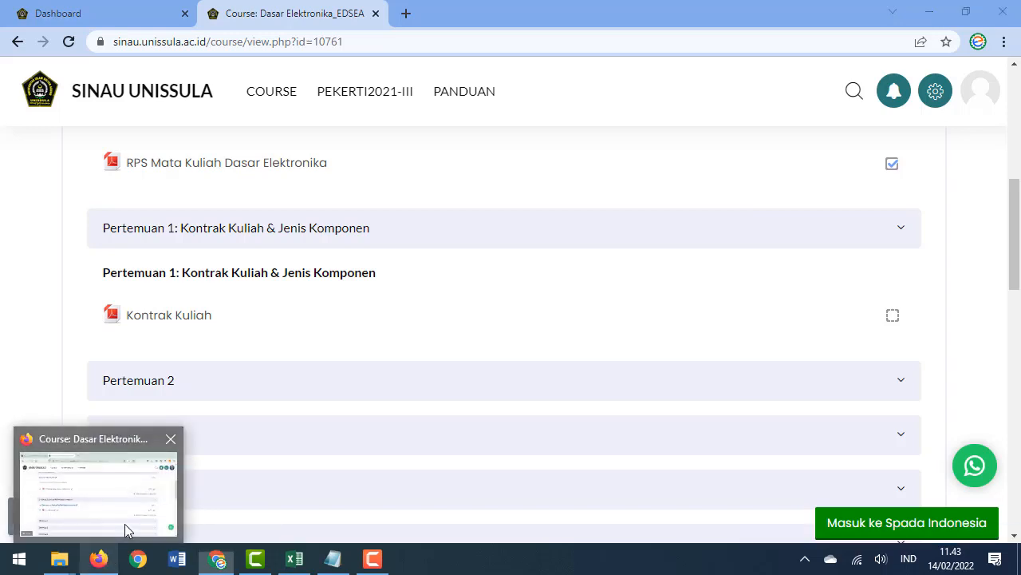
click(125, 526)
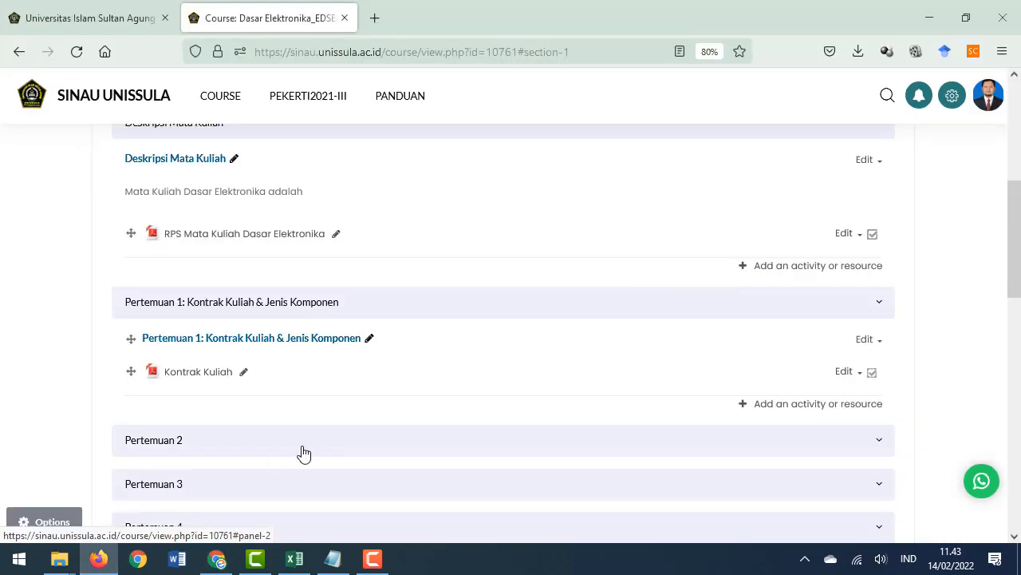